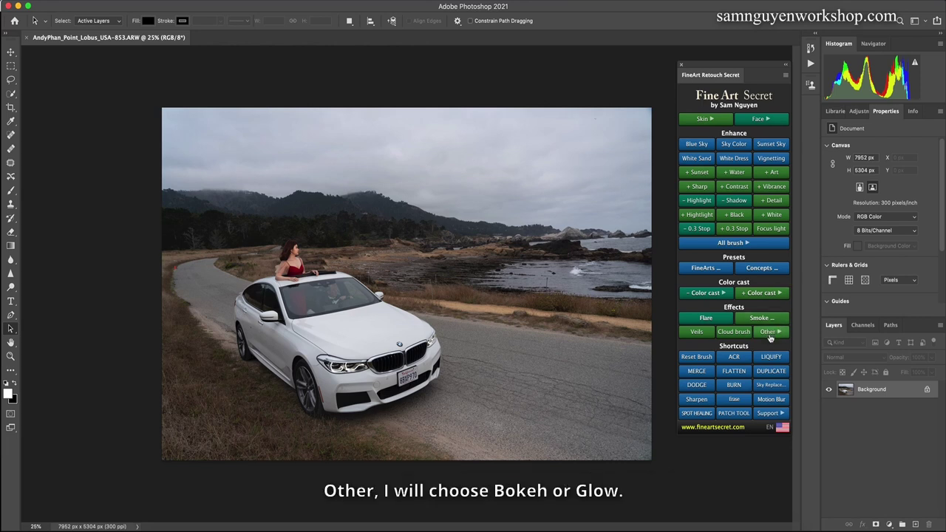
Browse the Glow presets in the FineArt panel, view Glow 2, and close without applying.
left_click(772, 332)
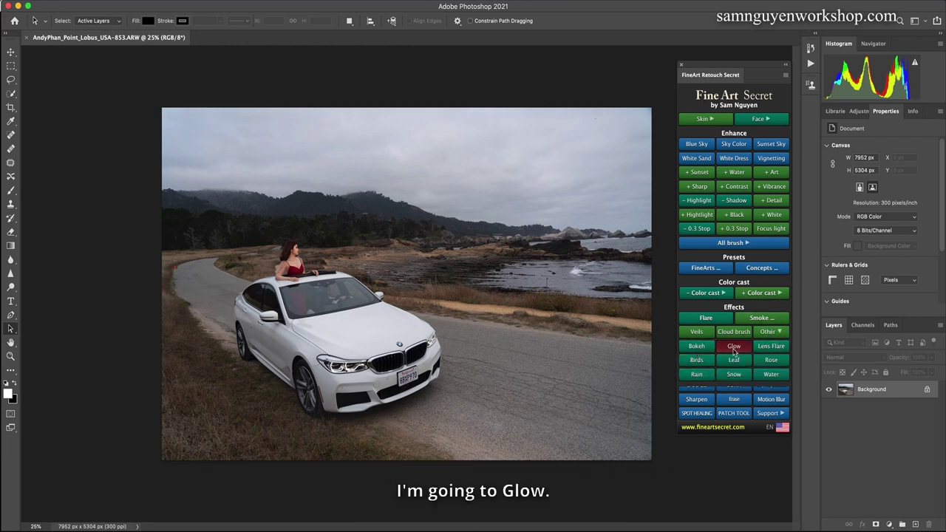
left_click(733, 348)
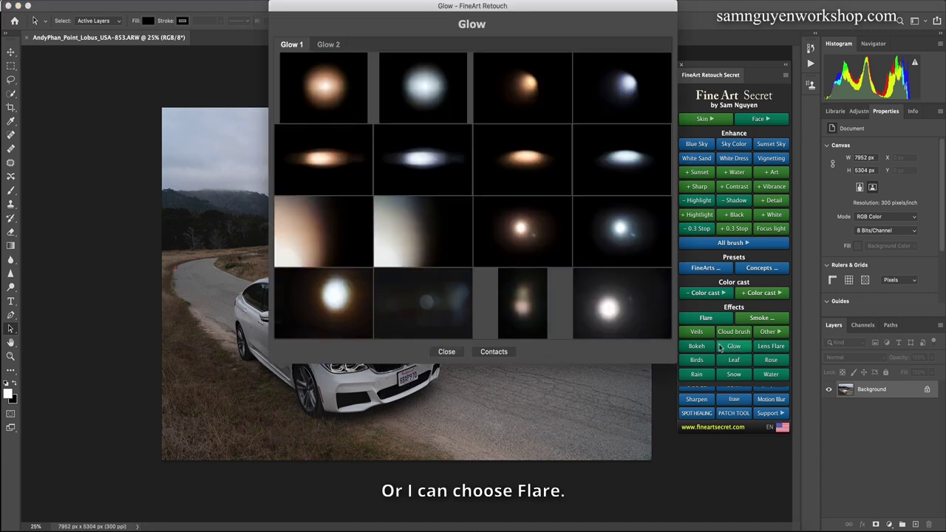
left_click(328, 44)
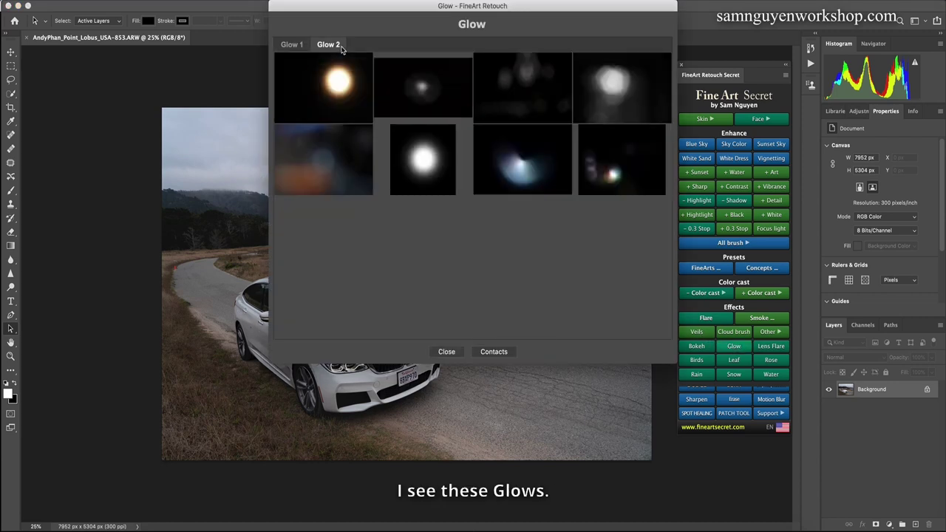
left_click(456, 352)
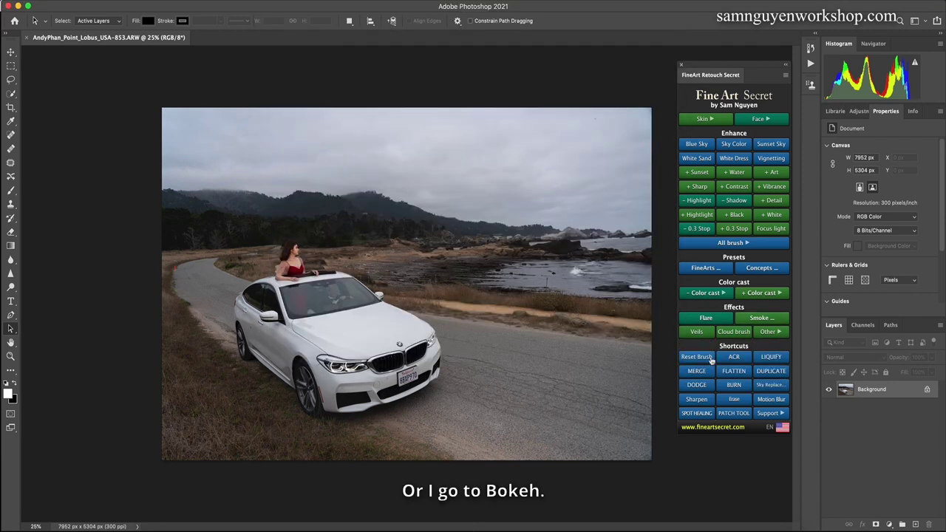
Open the Lens Flare presets and move the gallery aside to uncover the car.
left_click(769, 334)
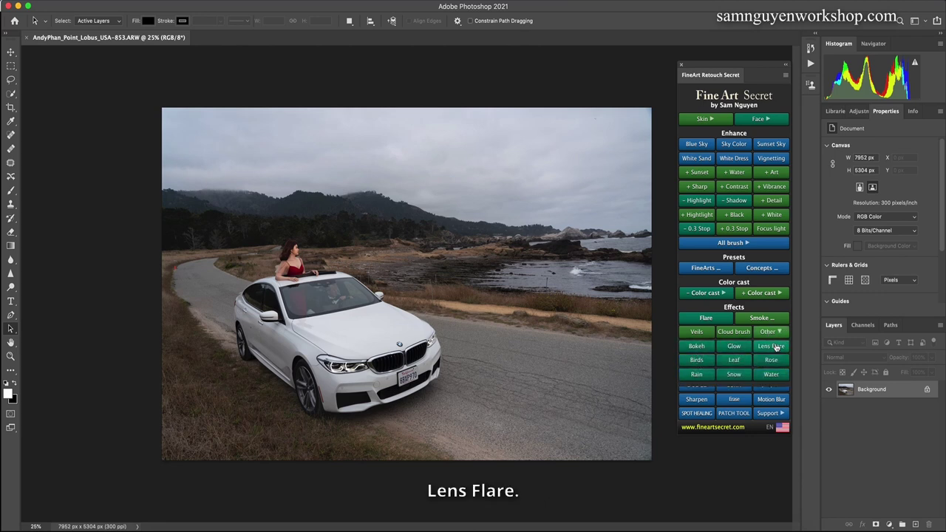
left_click(764, 349)
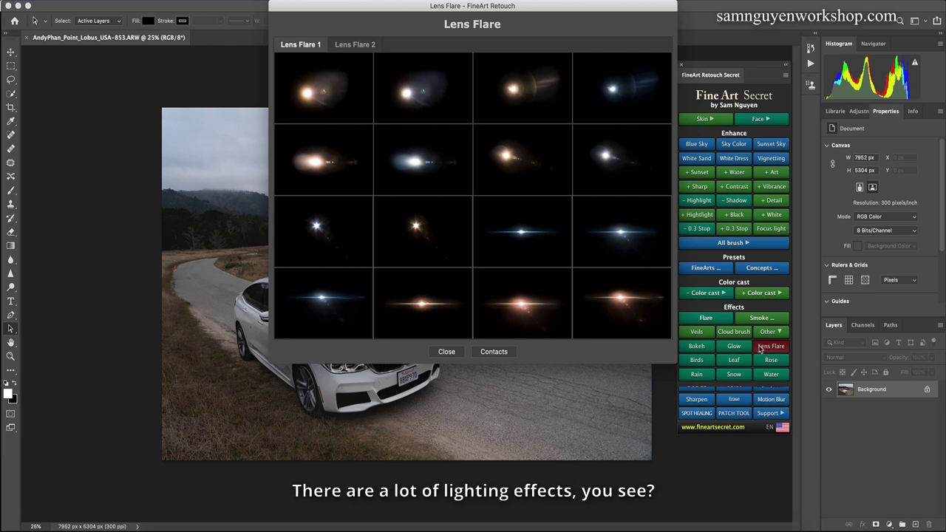
left_click_drag(519, 10, 733, 10)
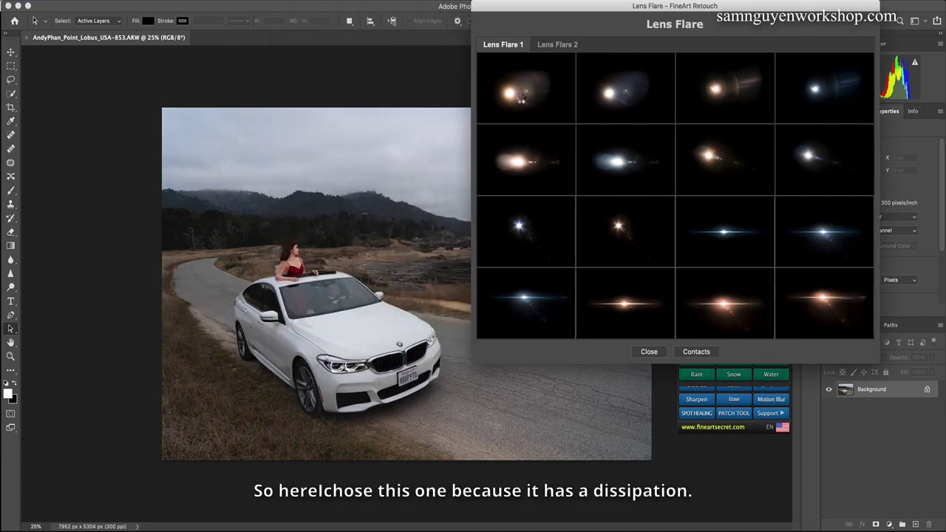
Add a lens flare preset, shrink it onto the car's left headlight, and confirm it.
left_click(517, 110)
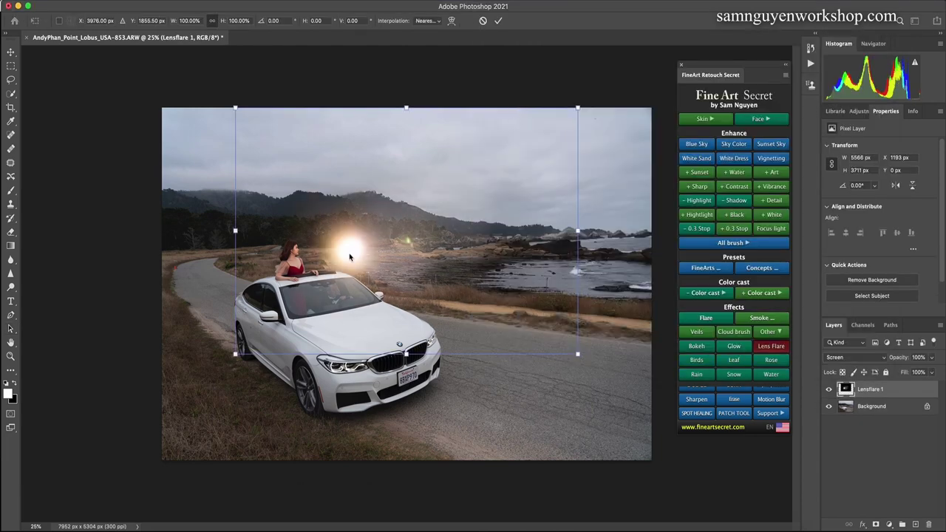
left_click_drag(350, 256, 343, 372)
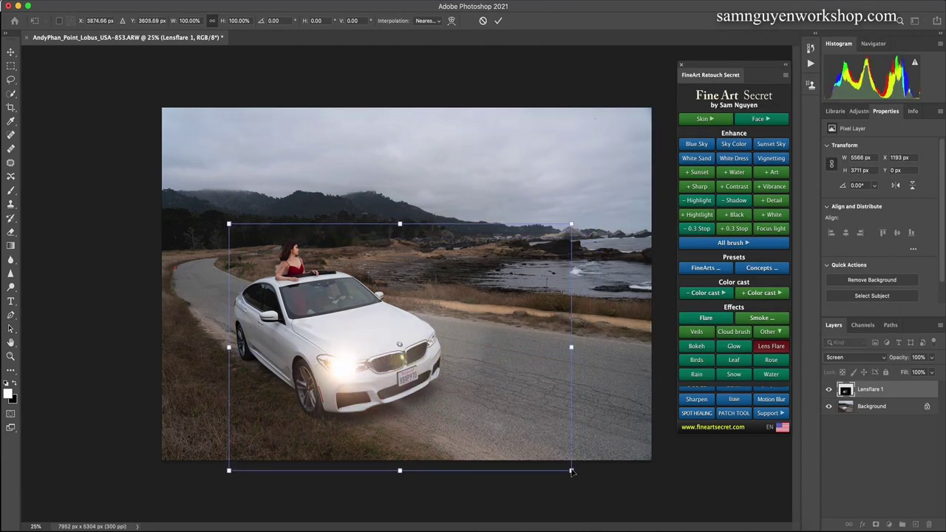
left_click_drag(571, 471, 426, 365)
left_click_drag(295, 308, 334, 375)
left_click_drag(464, 430, 411, 392)
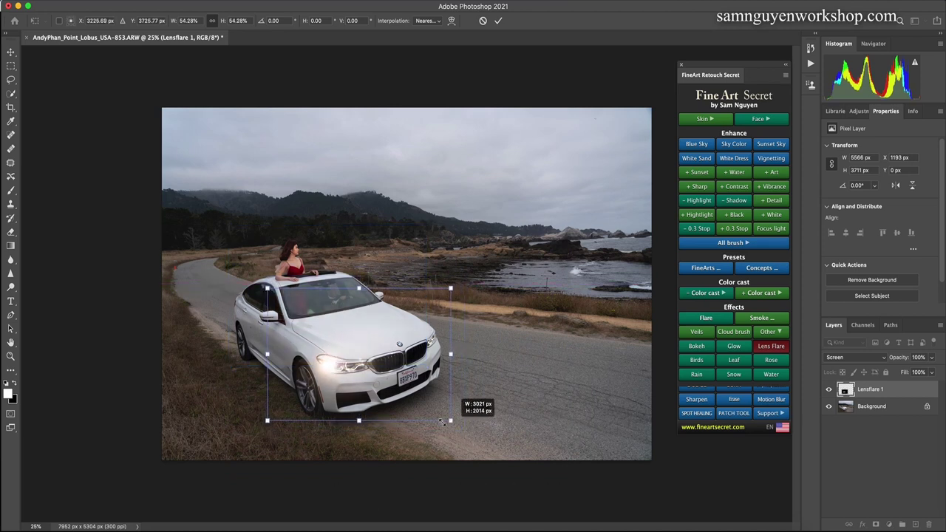
left_click_drag(307, 353, 328, 371)
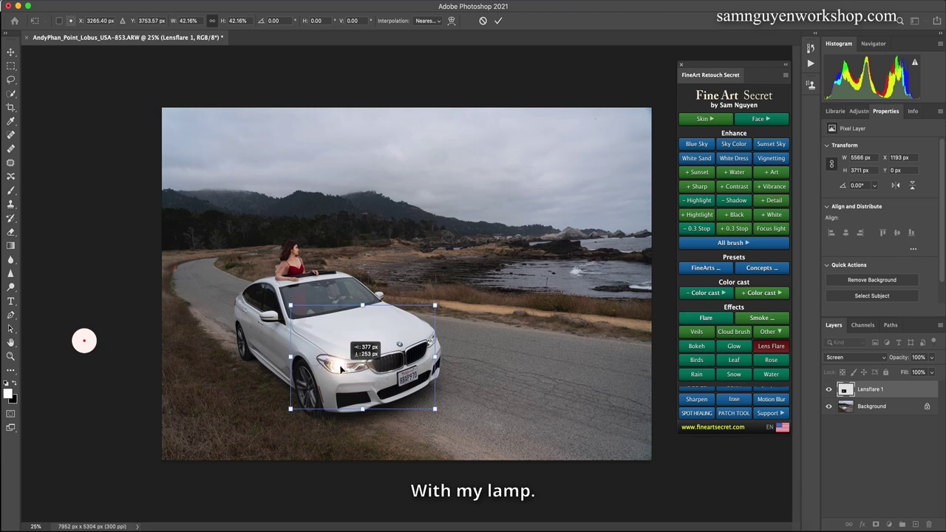
left_click_drag(432, 410, 419, 401)
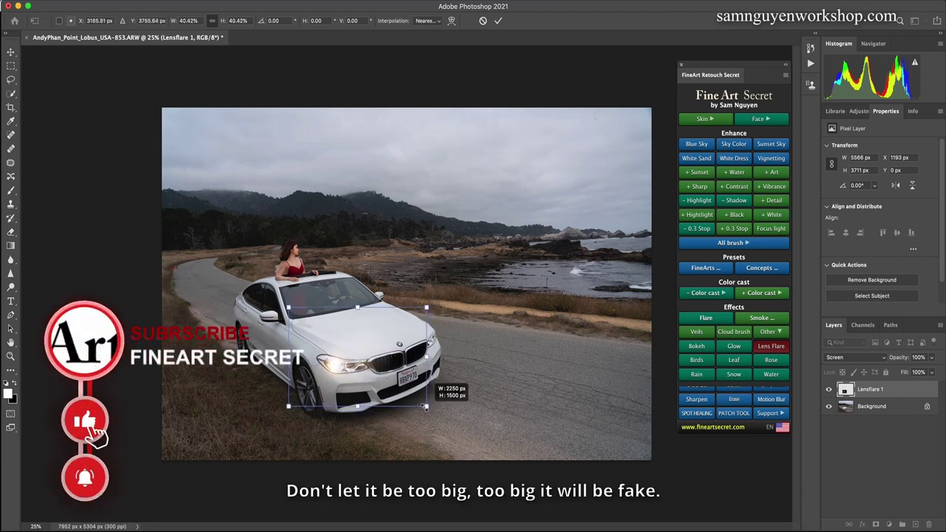
left_click_drag(334, 363, 340, 367)
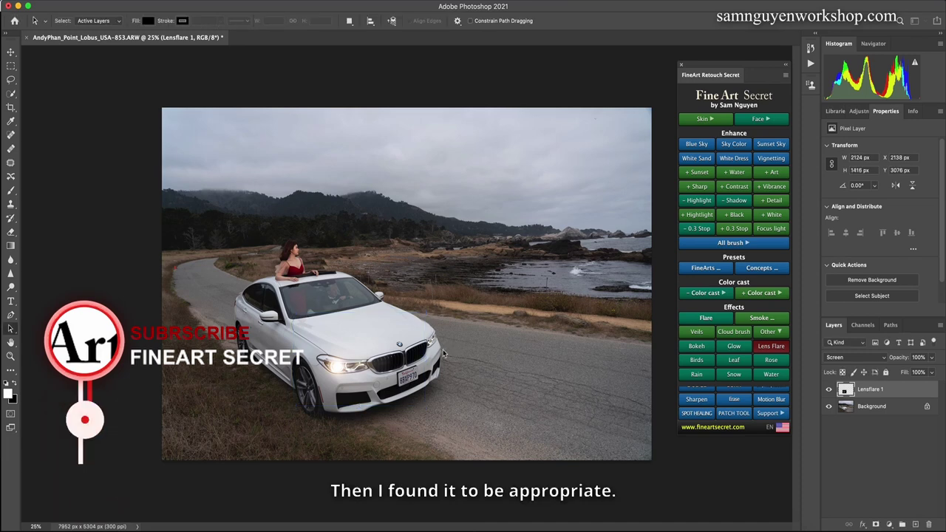
key("Return")
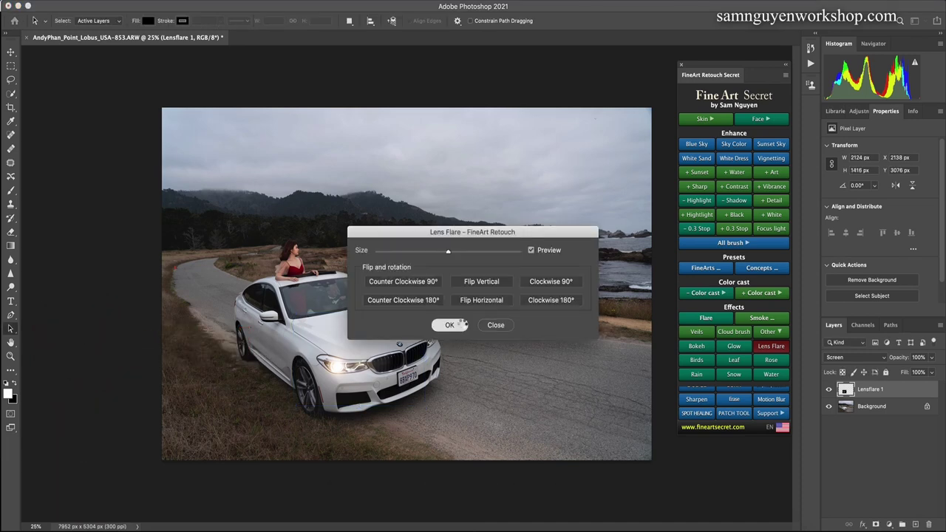
left_click(449, 325)
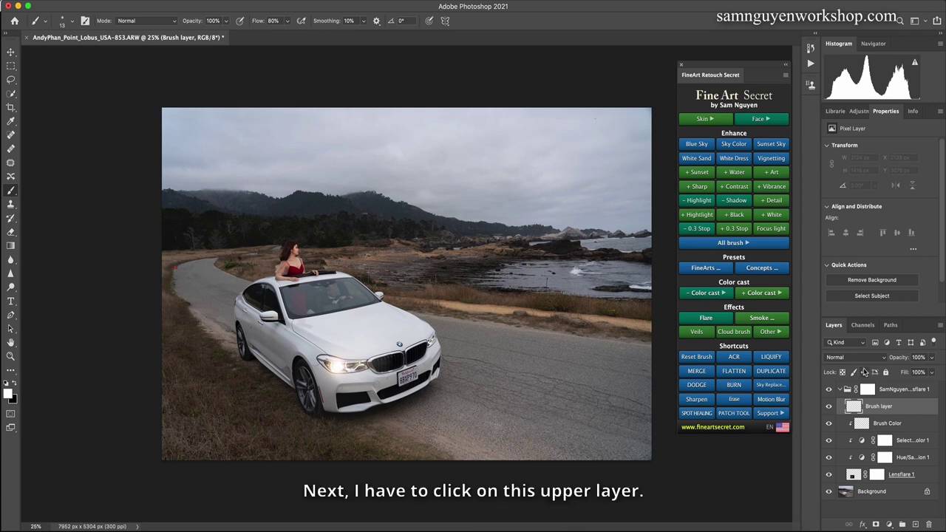
With the flare group mask targeted, add a second Lens Flare preset.
left_click(865, 390)
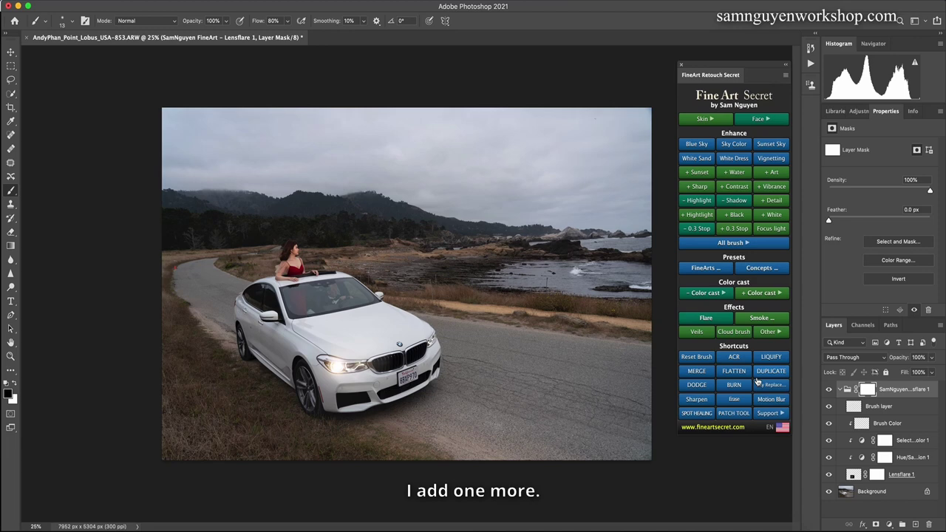
left_click(768, 332)
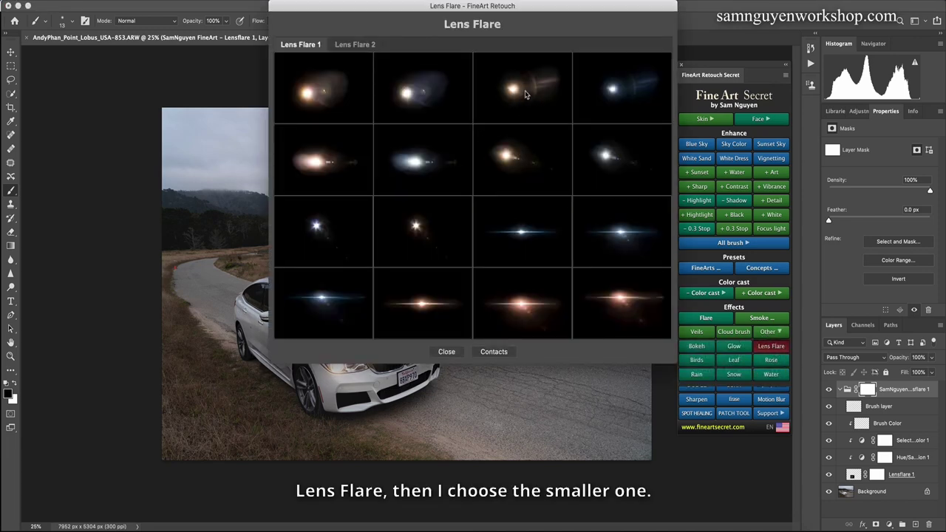
left_click(521, 103)
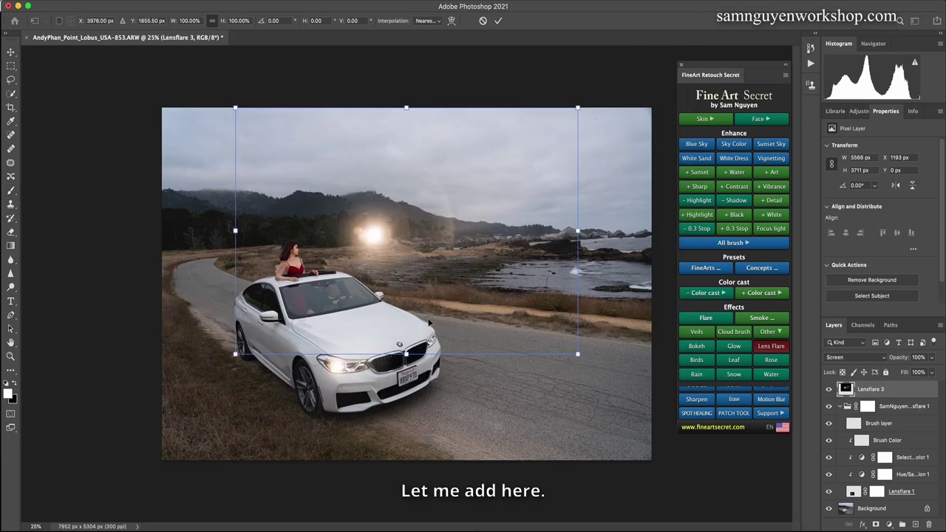
Tilt, shrink and place the second flare on the right headlight, then confirm it.
left_click_drag(378, 246, 437, 350)
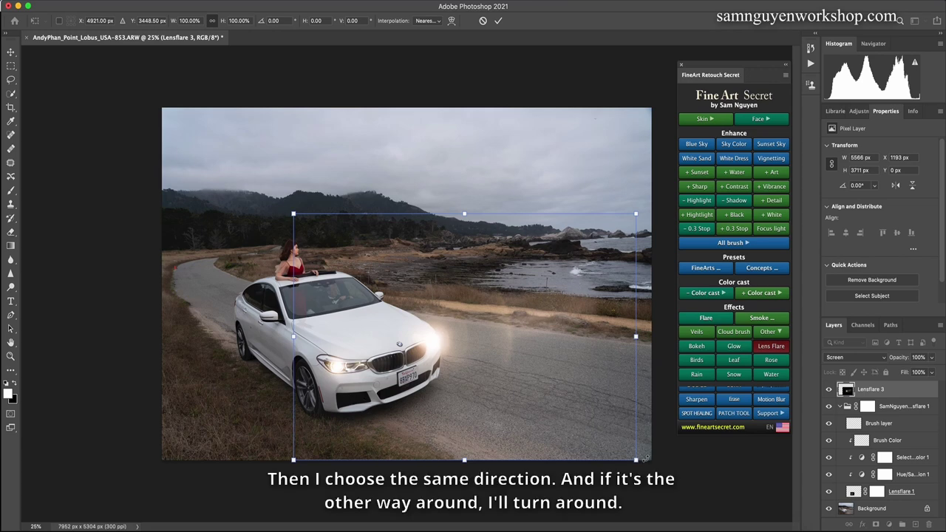
mouse_move(645, 458)
left_mouse_down()
mouse_move(611, 375)
mouse_move(602, 428)
left_mouse_up()
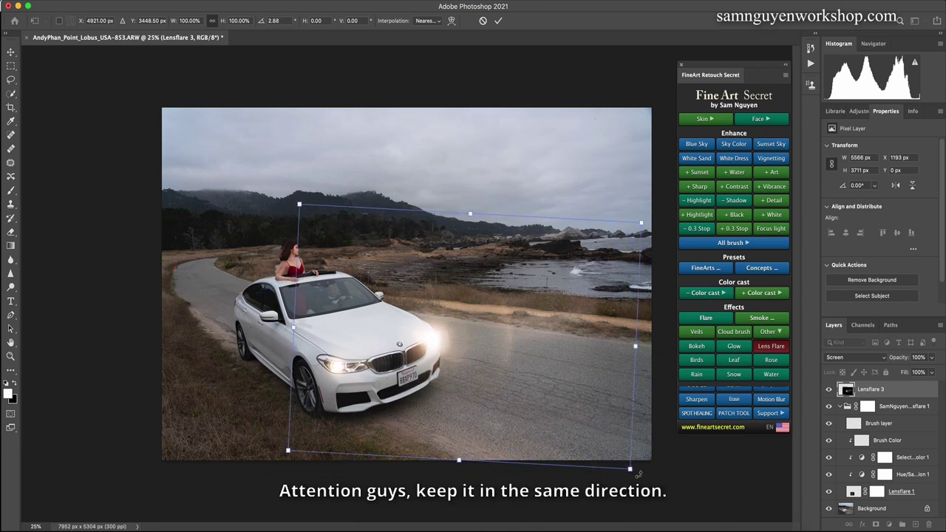
mouse_move(629, 468)
left_mouse_down()
mouse_move(407, 311)
mouse_move(520, 374)
left_mouse_up()
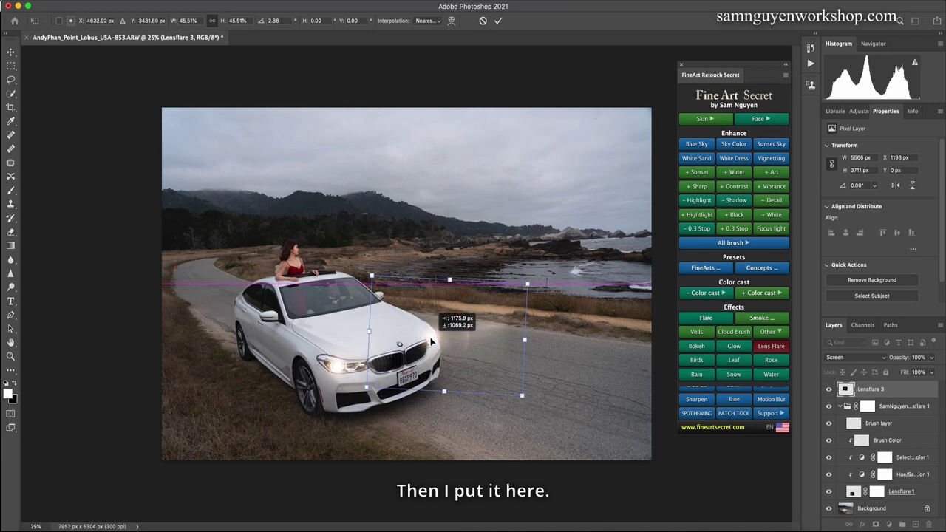
left_click_drag(519, 392, 477, 359)
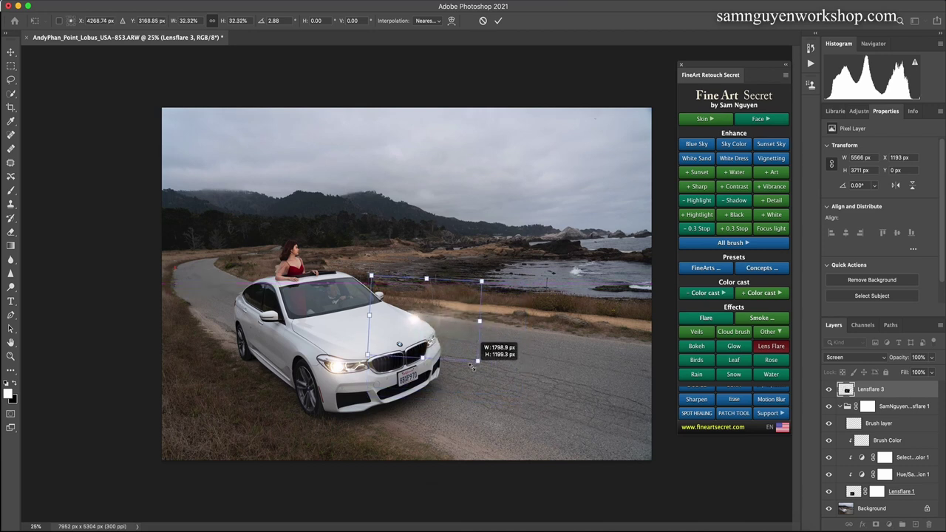
left_click_drag(415, 319, 432, 338)
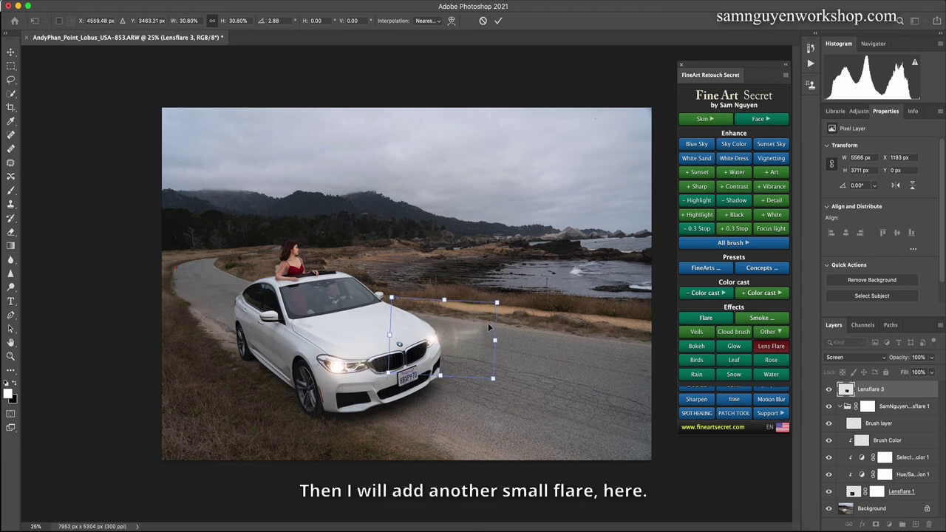
key("Return")
key("b")
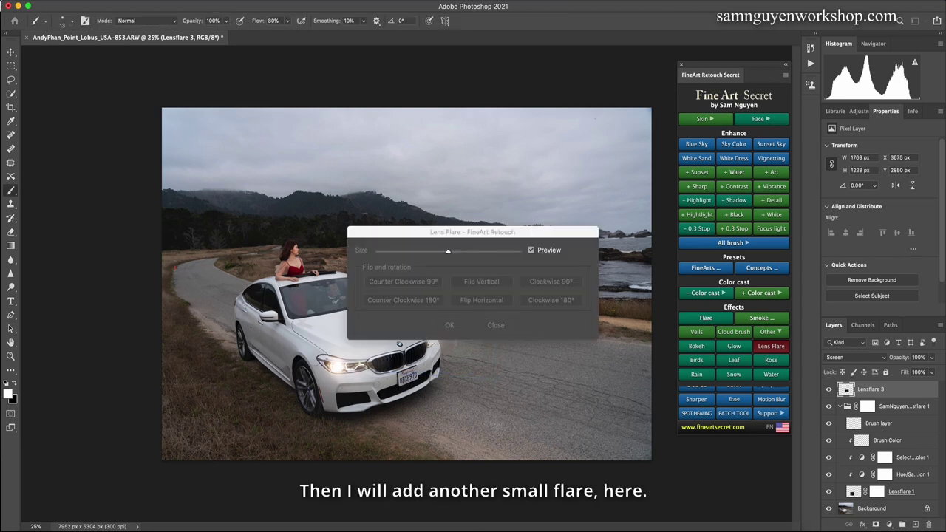
key("Return")
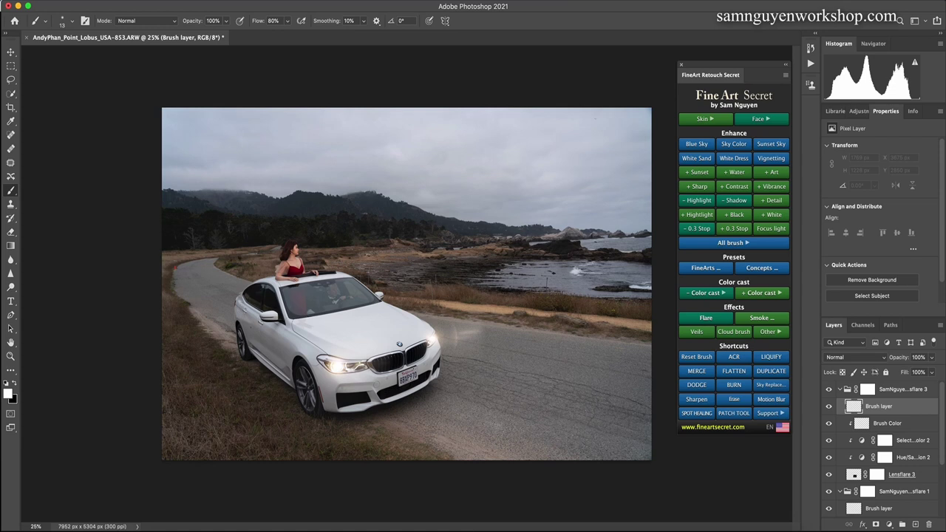
Add a third lens flare, turn it around, and shrink it onto the headlight.
left_click(867, 389)
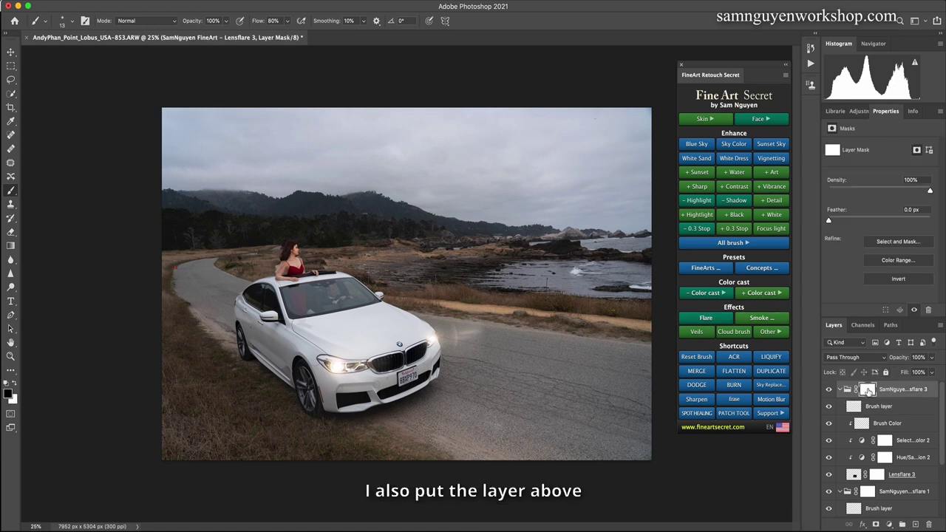
left_click(768, 332)
left_click(770, 347)
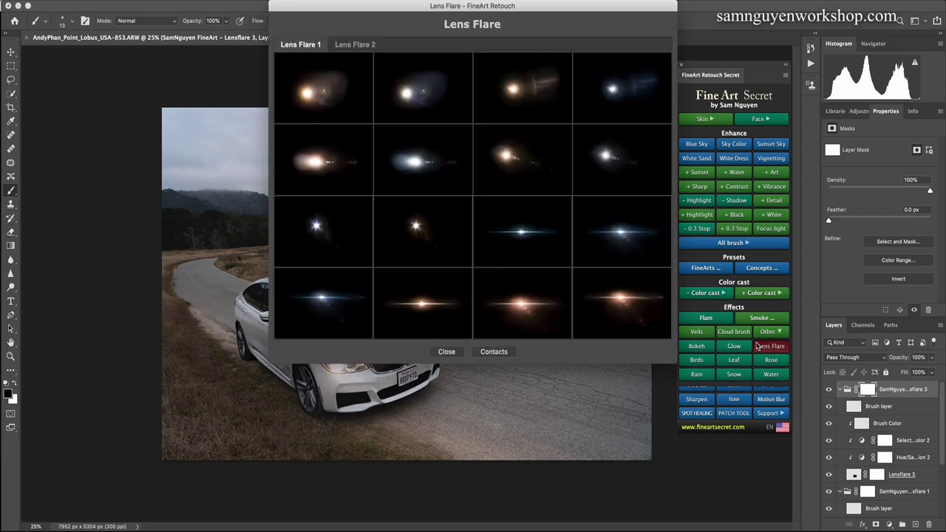
left_click(505, 157)
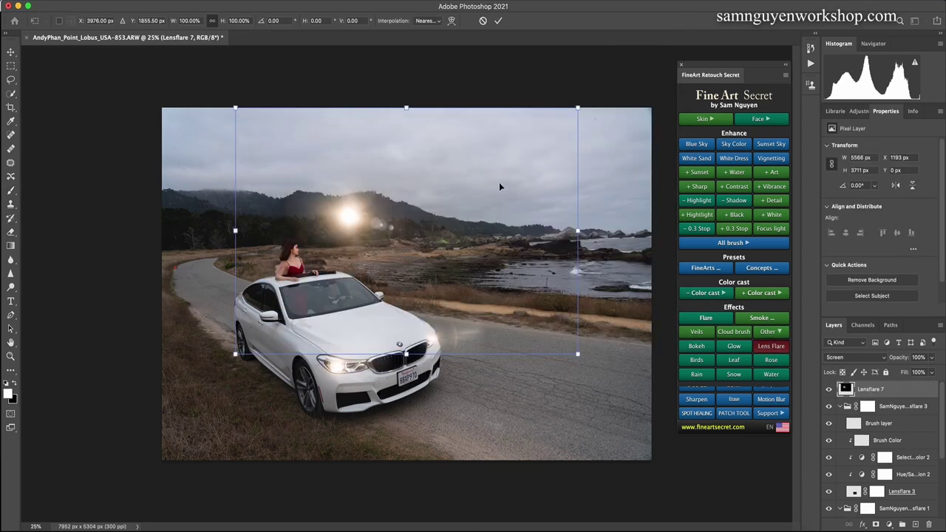
mouse_move(601, 375)
left_mouse_down()
mouse_move(341, 187)
mouse_move(415, 231)
mouse_move(422, 348)
mouse_move(376, 367)
mouse_move(362, 363)
left_mouse_up()
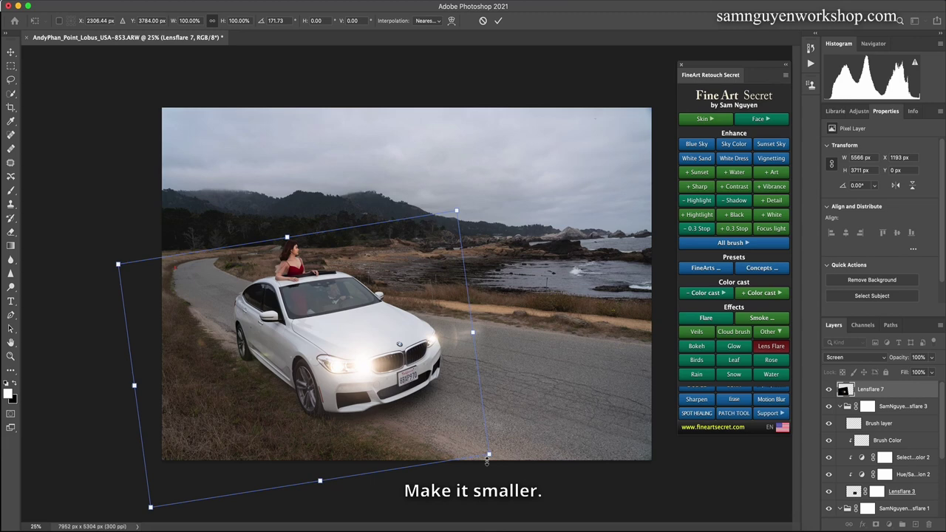
mouse_move(486, 459)
left_mouse_down()
mouse_move(292, 354)
mouse_move(406, 384)
mouse_move(376, 362)
left_mouse_up()
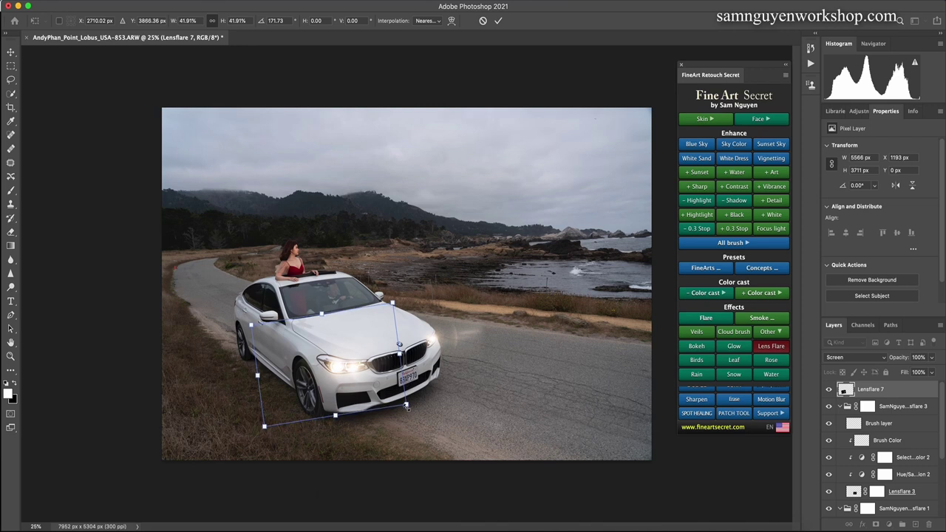
Fine-tune the third flare's size and nudge it with arrow keys, then commit.
left_click_drag(407, 407, 373, 386)
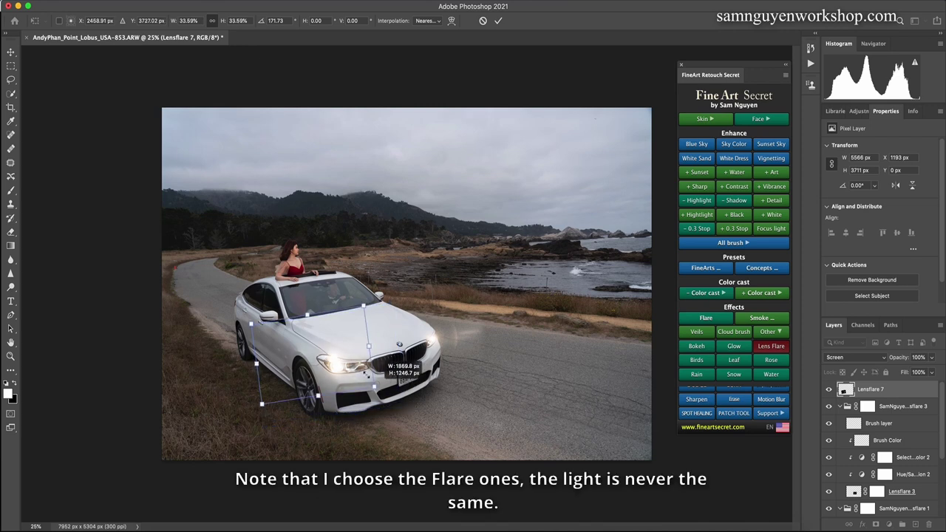
left_click_drag(328, 361, 353, 375)
key("Up")
key("Up")
key("Up")
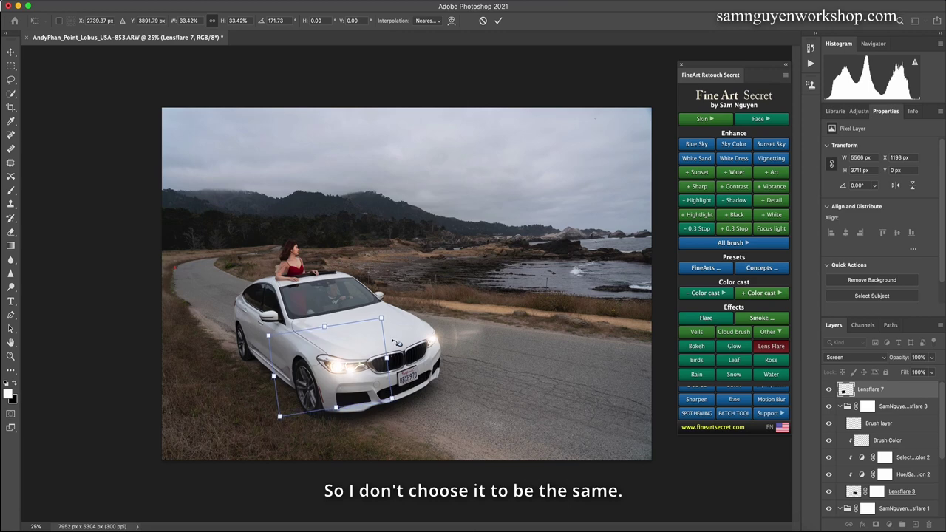
key("Up")
key("Up")
key("Up")
key("Right")
key("Right")
key("Right")
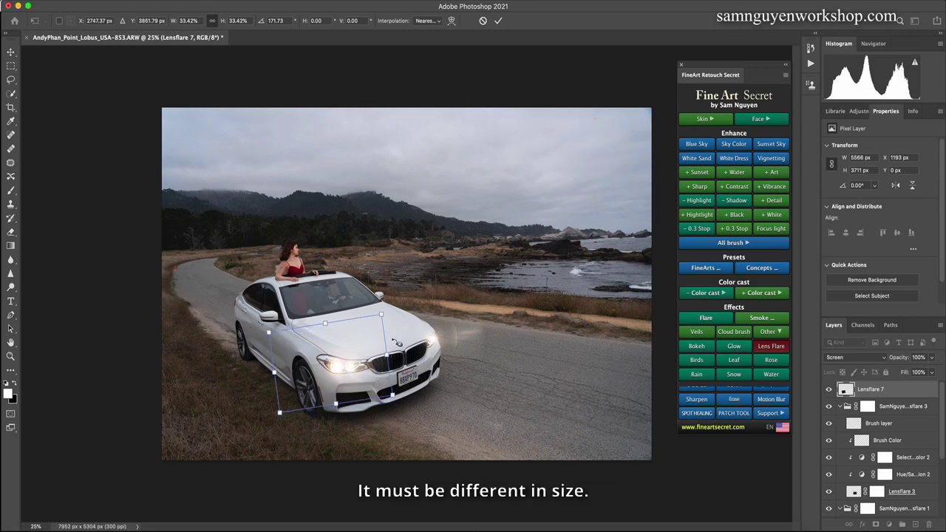
key("Right")
key("Right")
key("Right")
key("Right")
key("Down")
key("Return")
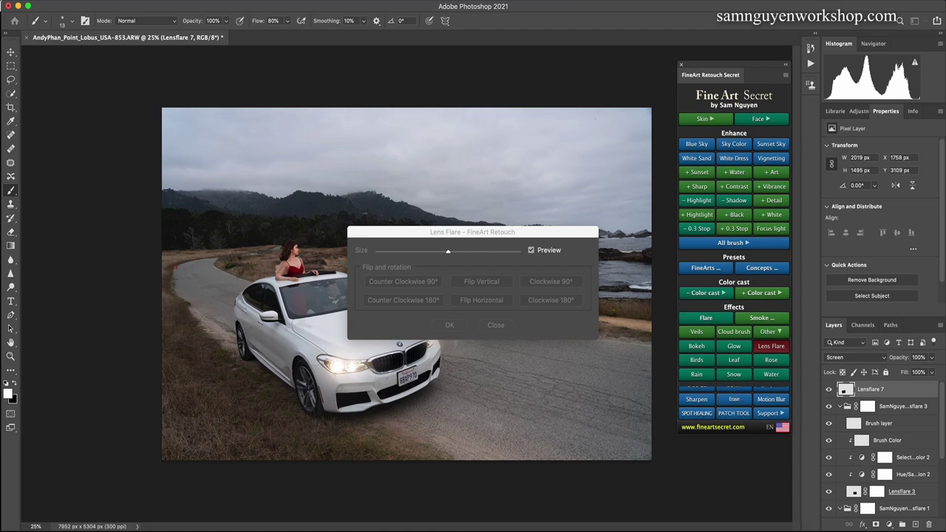
Confirm the third flare, MERGE the flare layers into Group 2, and toggle it for before/after.
left_click(450, 326)
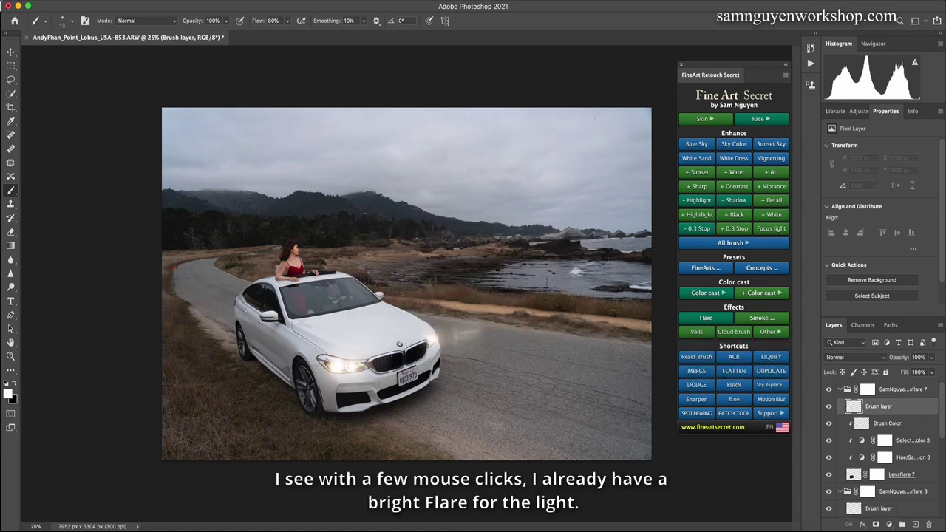
left_click(867, 390)
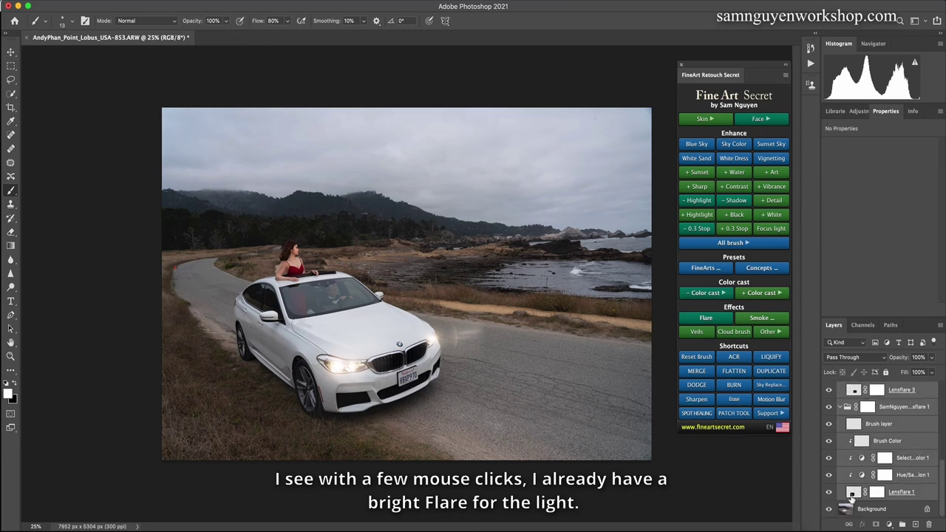
left_click(840, 402)
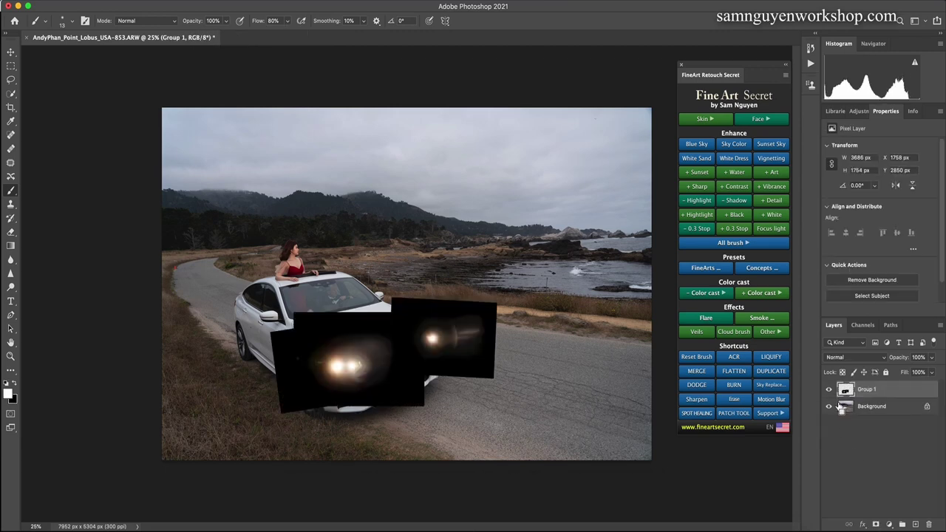
left_click(838, 402)
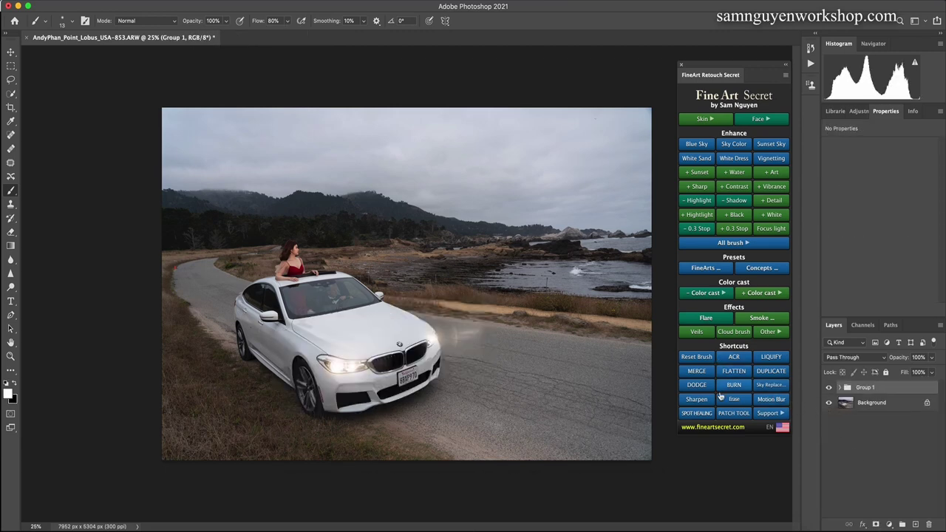
left_click(699, 375)
left_click(829, 390)
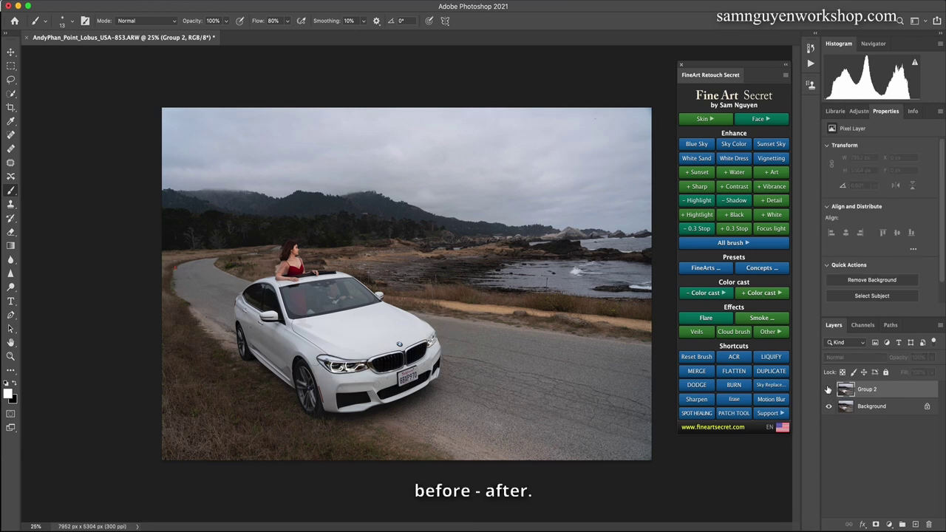
left_click(828, 390)
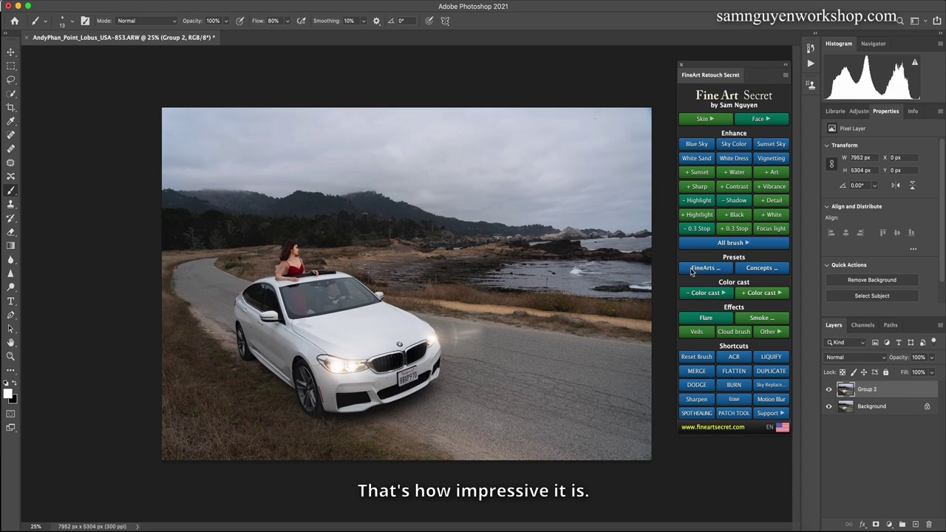
Open the Flare library and compare the Flare 3 and Flare 4 sets, settling on Flare 4.
left_click(705, 319)
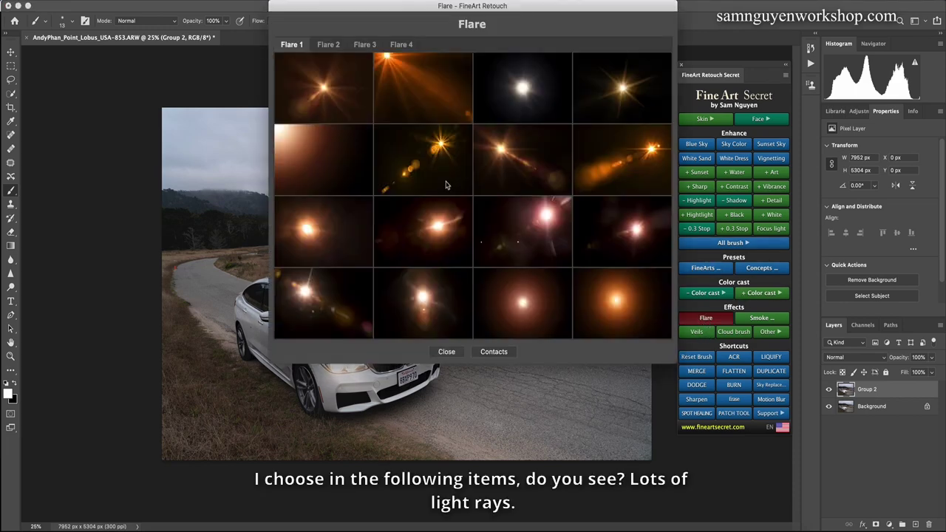
left_click(356, 46)
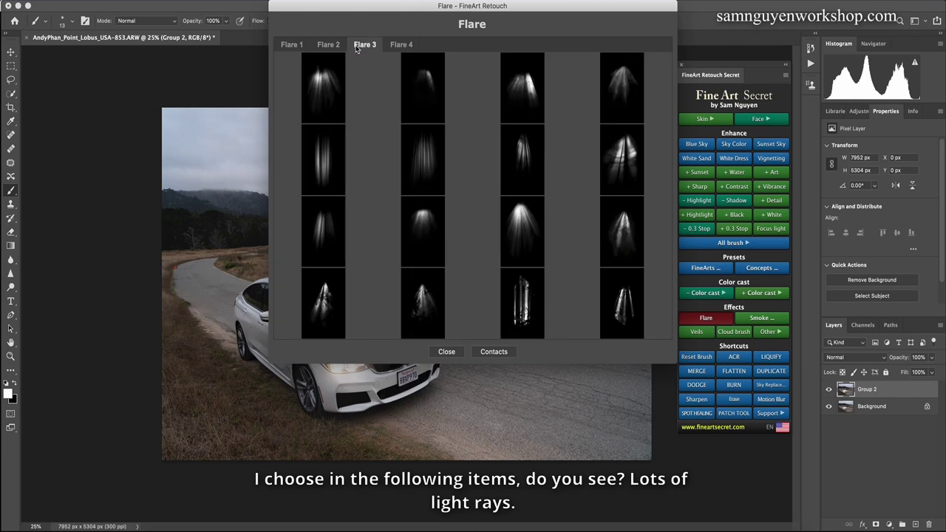
left_click(395, 45)
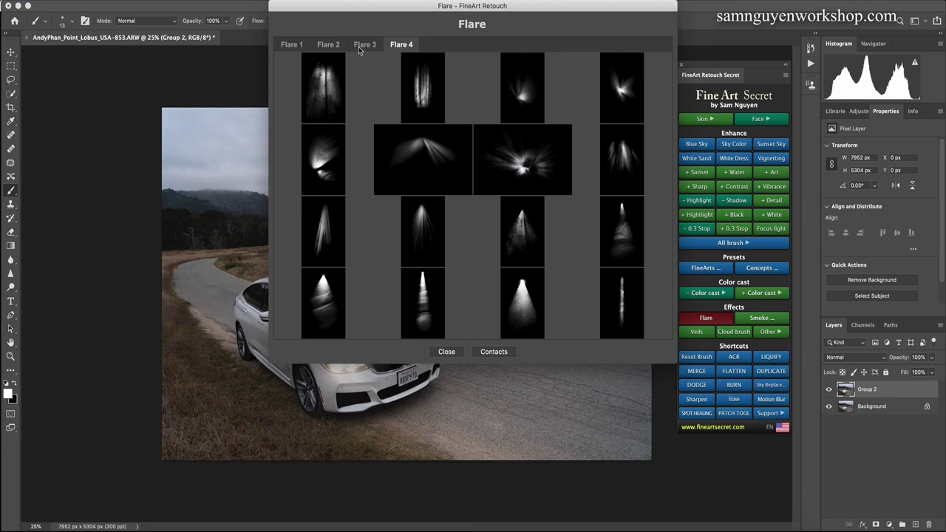
left_click(360, 47)
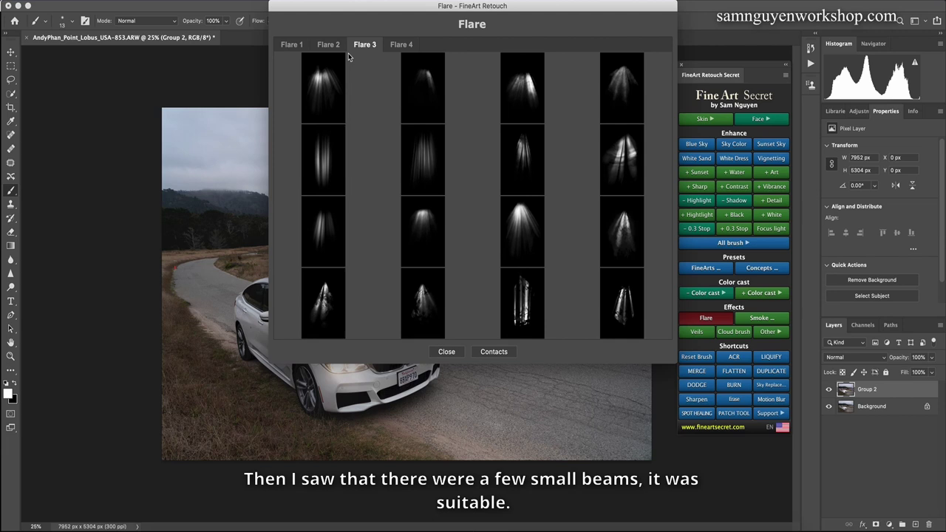
left_click(401, 45)
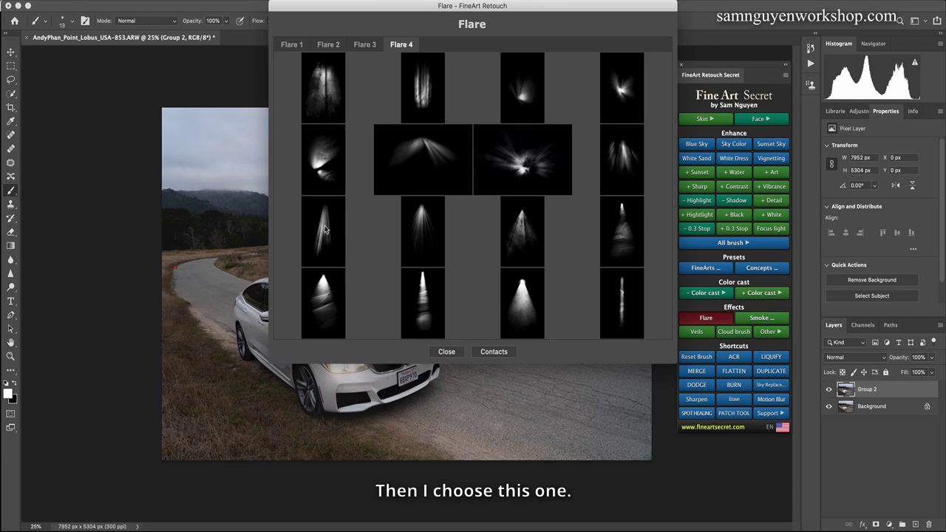
Add a light-beam flare, rotated and scaled to stream across the road under the headlights.
left_click(323, 232)
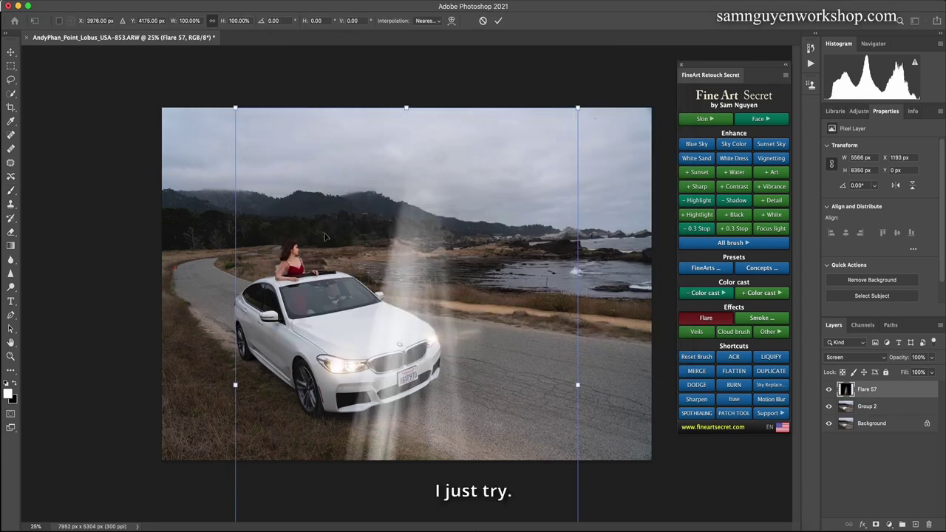
left_click_drag(603, 363, 553, 198)
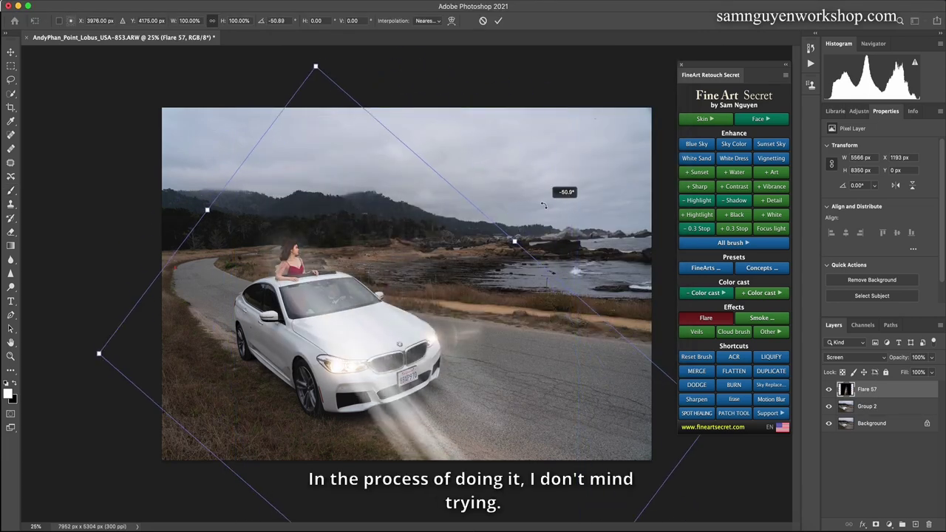
mouse_move(324, 318)
left_mouse_down()
mouse_move(404, 437)
mouse_move(414, 427)
left_mouse_up()
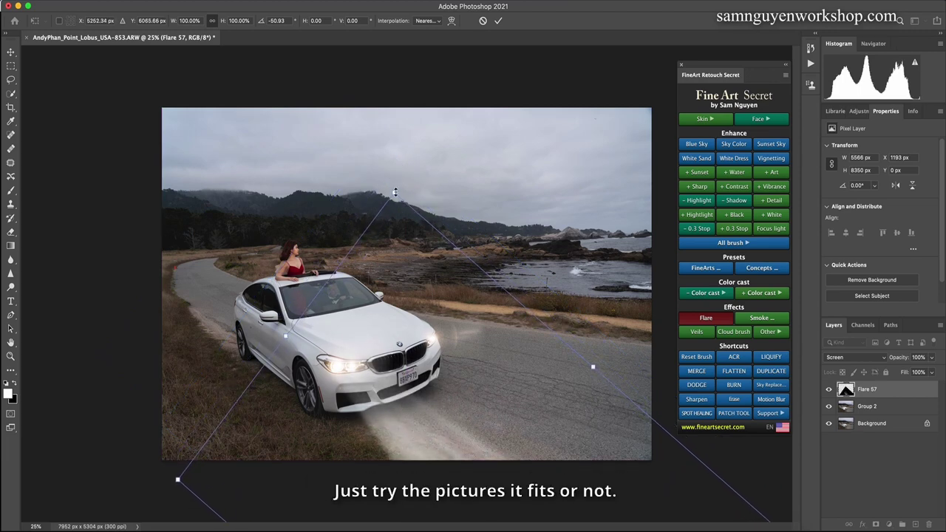
left_click_drag(394, 194, 401, 285)
left_click_drag(408, 443, 388, 397)
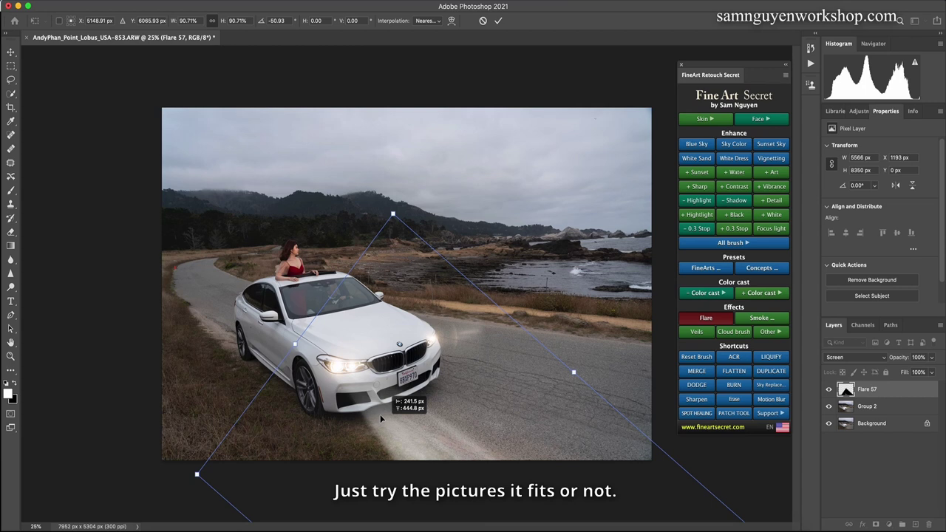
left_click_drag(396, 216, 406, 257)
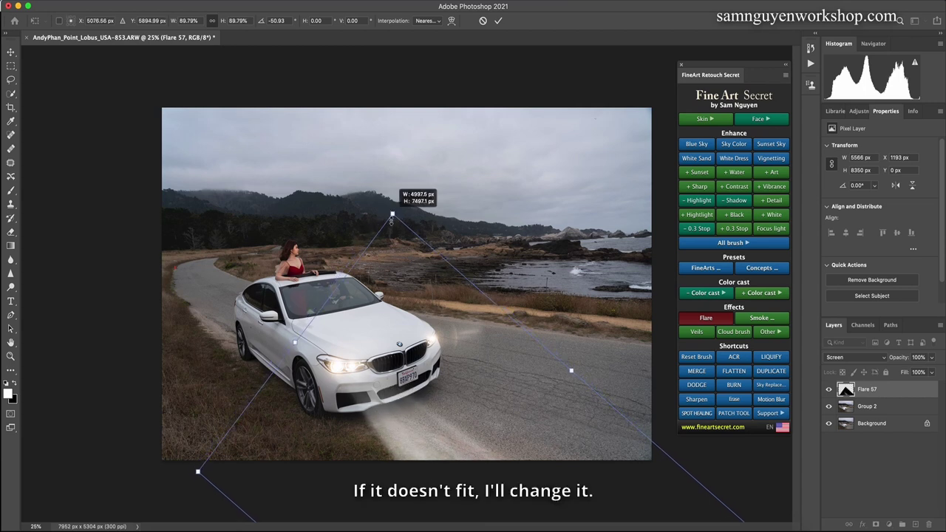
left_click_drag(399, 446, 386, 424)
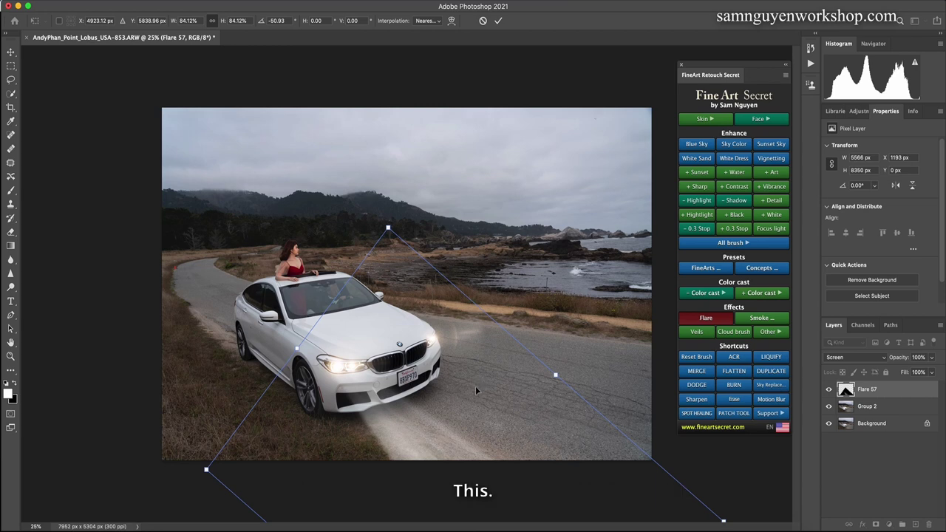
key("Return")
key("b")
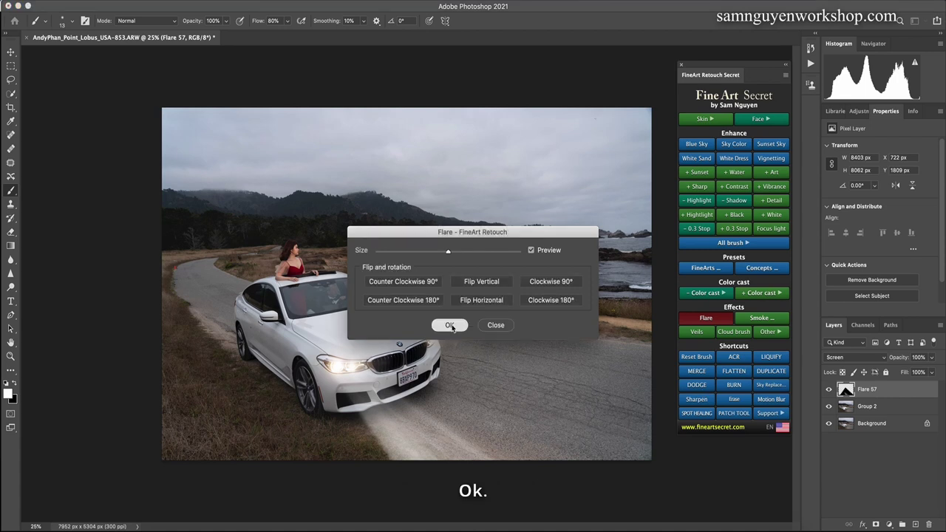
left_click(450, 325)
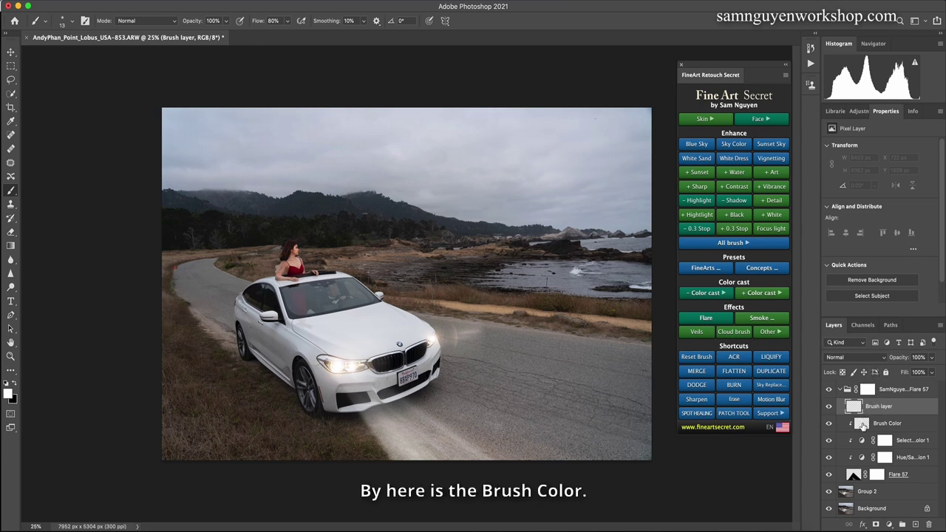
Paint a warm colour tint onto the road beam on the Brush Color layer.
left_click(862, 425)
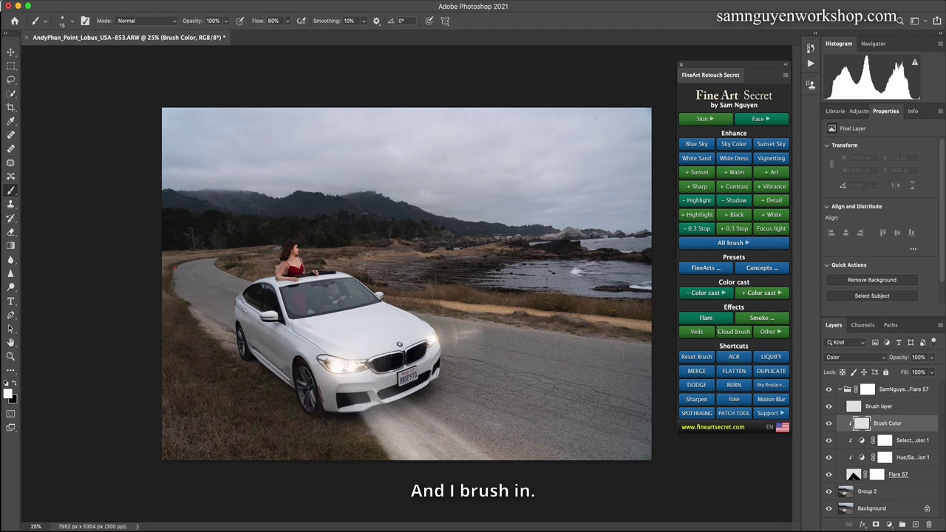
key("bracketright")
key("bracketright")
key("bracketright")
key("bracketright")
key("bracketright")
key("bracketright")
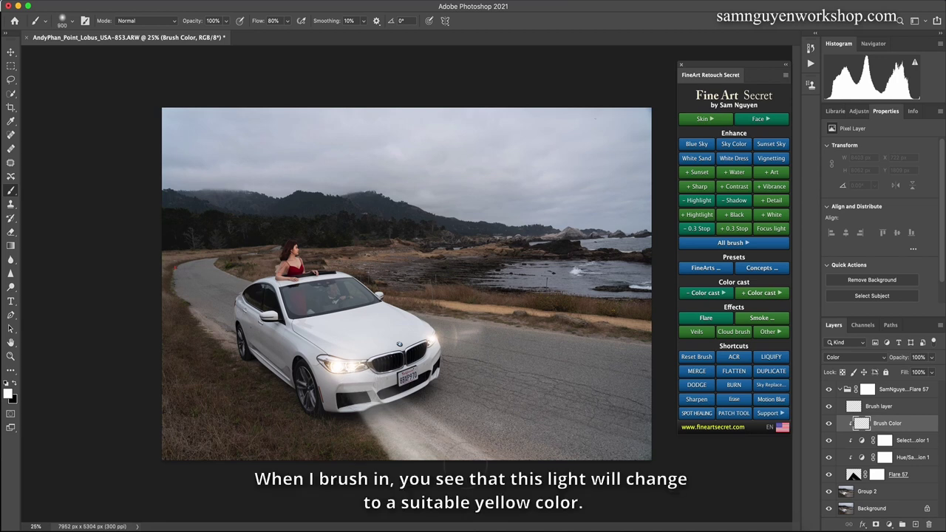
left_click_drag(435, 443, 430, 438)
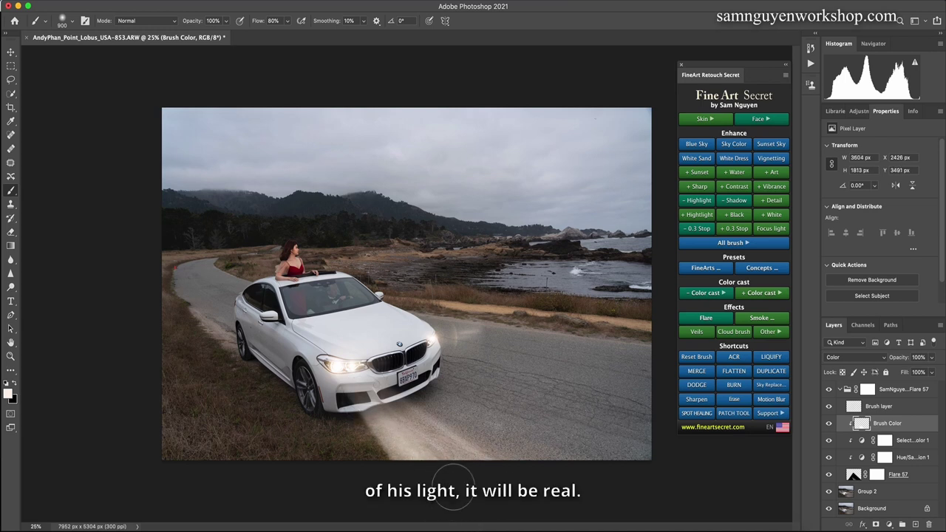
left_click_drag(433, 496, 548, 456)
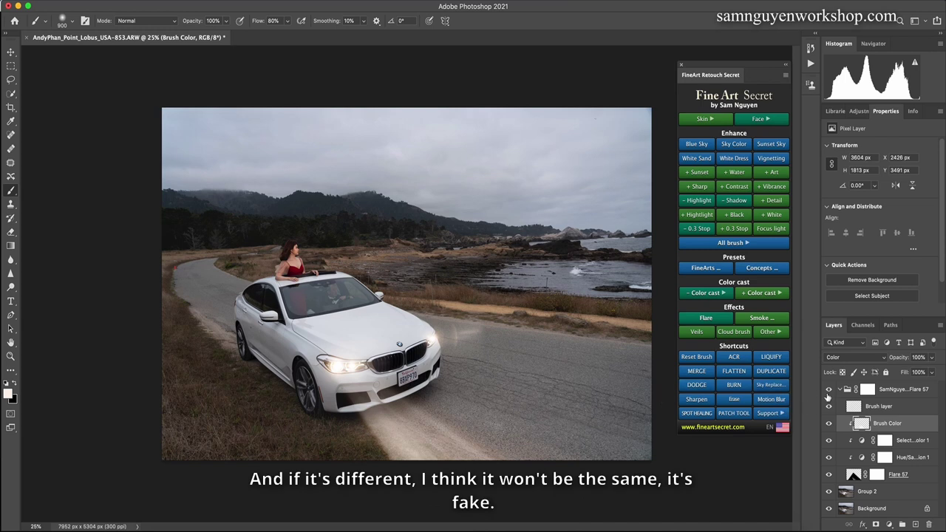
Compare the beam with and without the flare, then set the tint opacity to about 80%.
left_click(828, 389)
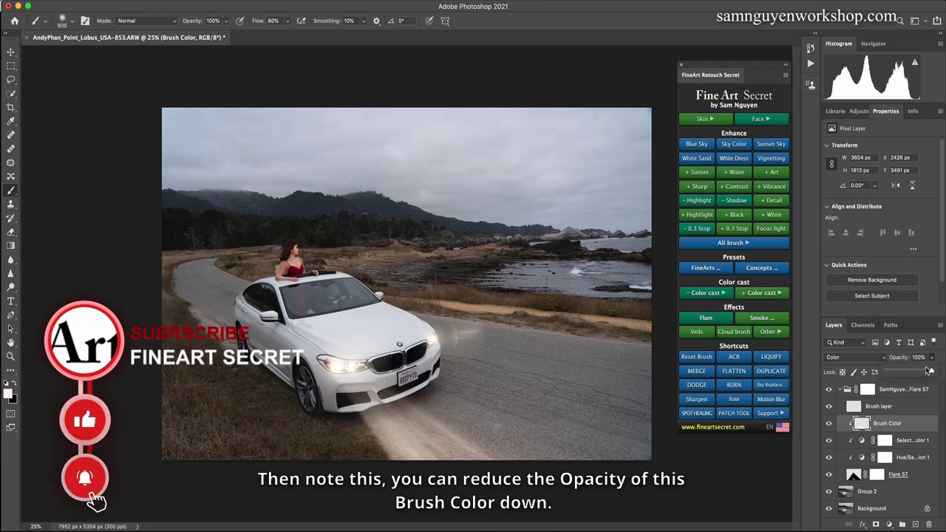
left_click_drag(928, 370, 885, 371)
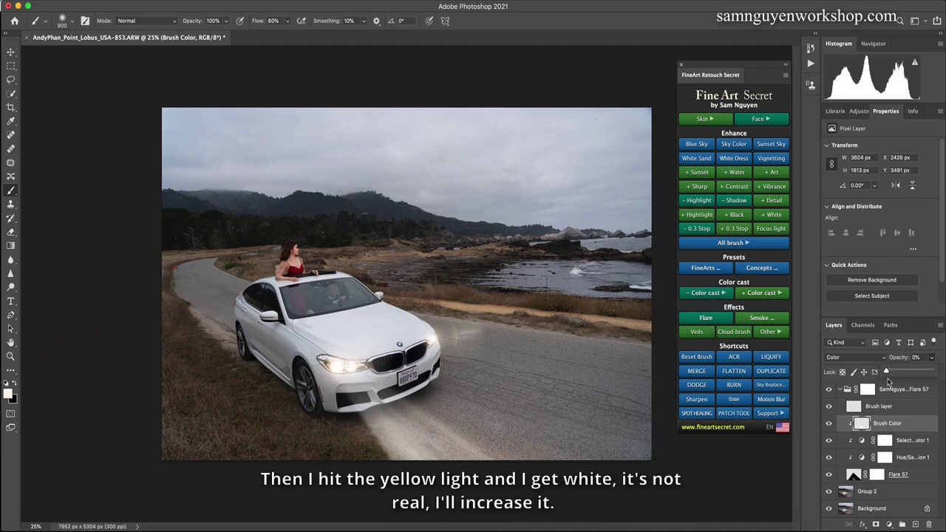
left_click_drag(892, 373, 920, 371)
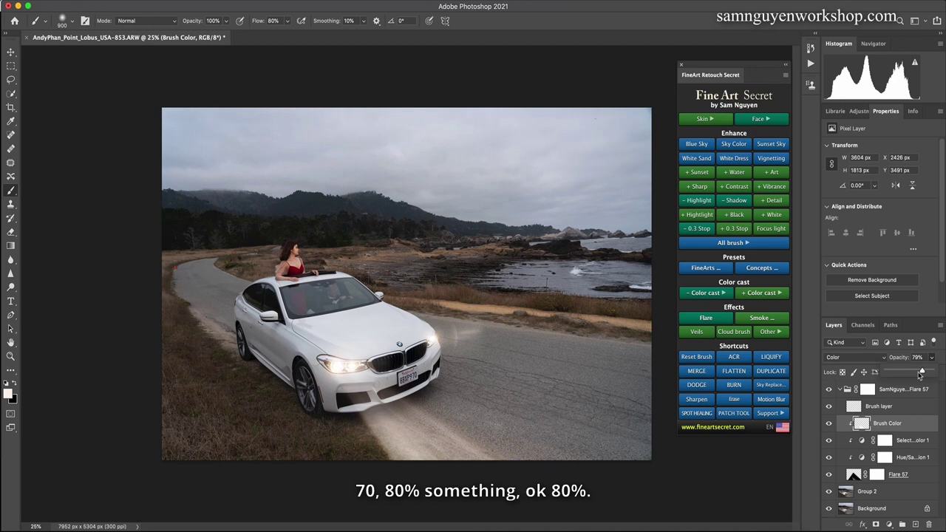
Add a narrow light beam from the Flare 4 set.
left_click(866, 390)
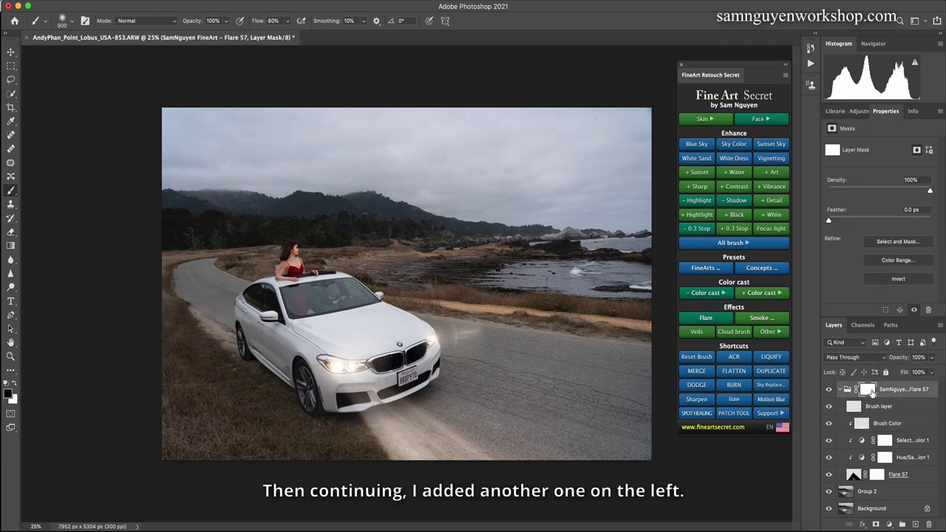
left_click(708, 319)
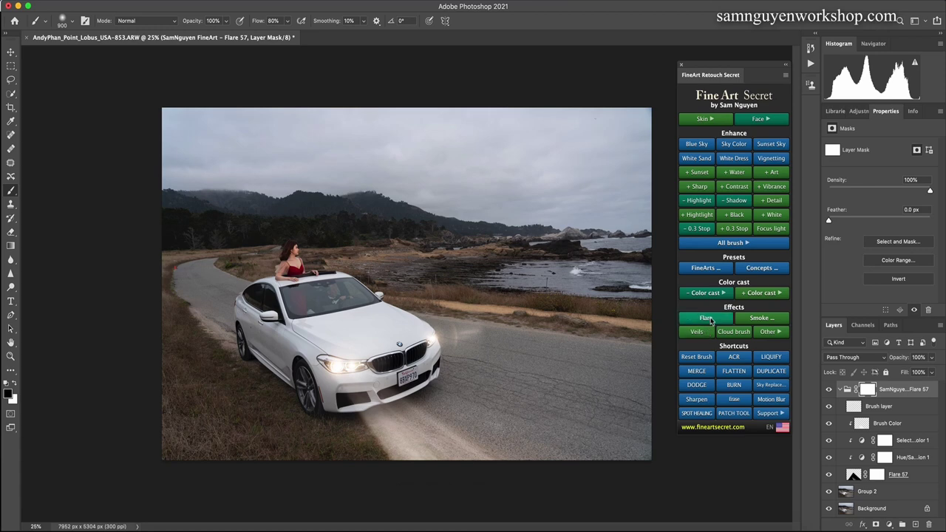
left_click(401, 44)
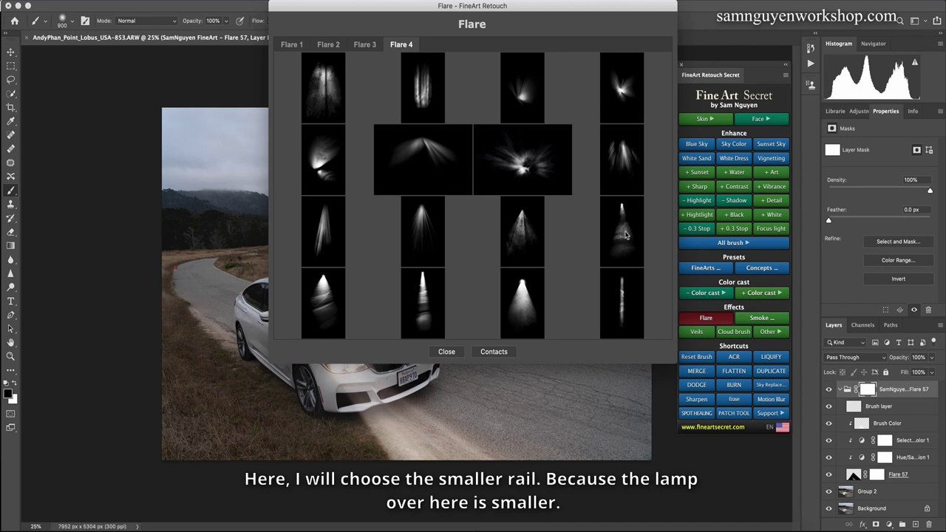
left_click(438, 353)
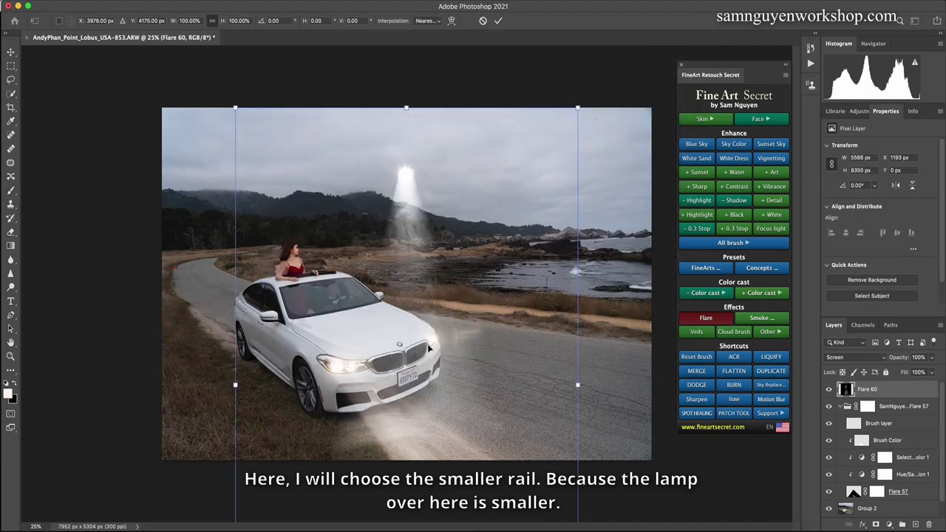
Rotate the beam about -45° and shrink it onto the right headlight.
mouse_move(478, 310)
left_mouse_down()
mouse_move(393, 325)
mouse_move(470, 366)
left_mouse_up()
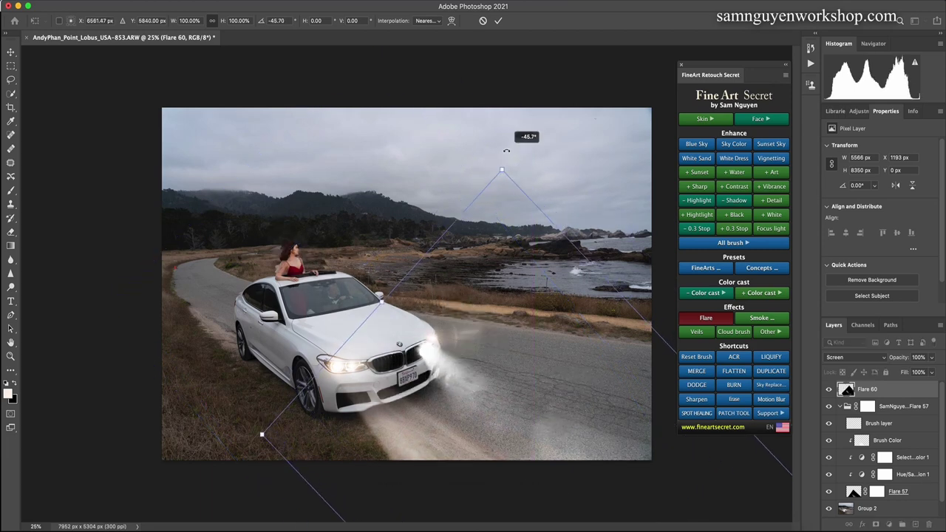
left_click_drag(504, 147, 504, 170)
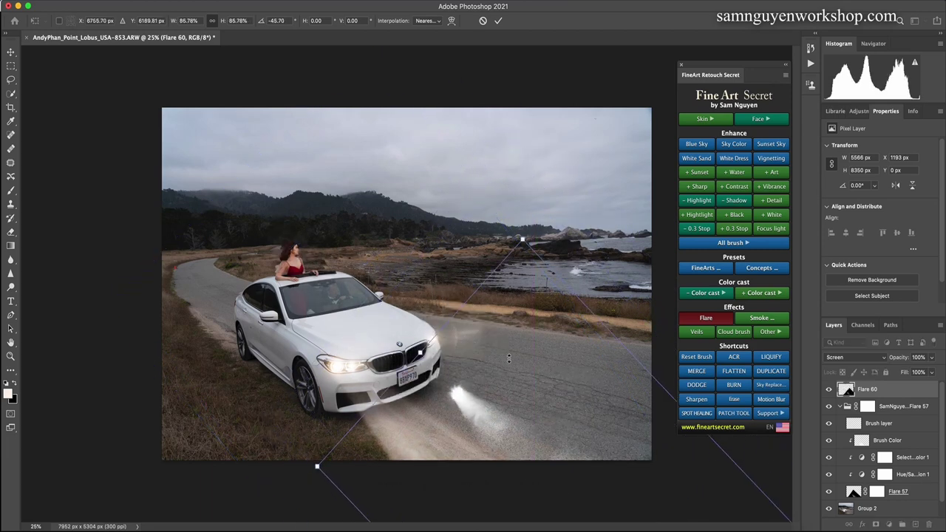
mouse_move(473, 347)
left_mouse_down()
mouse_move(452, 377)
mouse_move(447, 354)
left_mouse_up()
left_click_drag(499, 181, 498, 194)
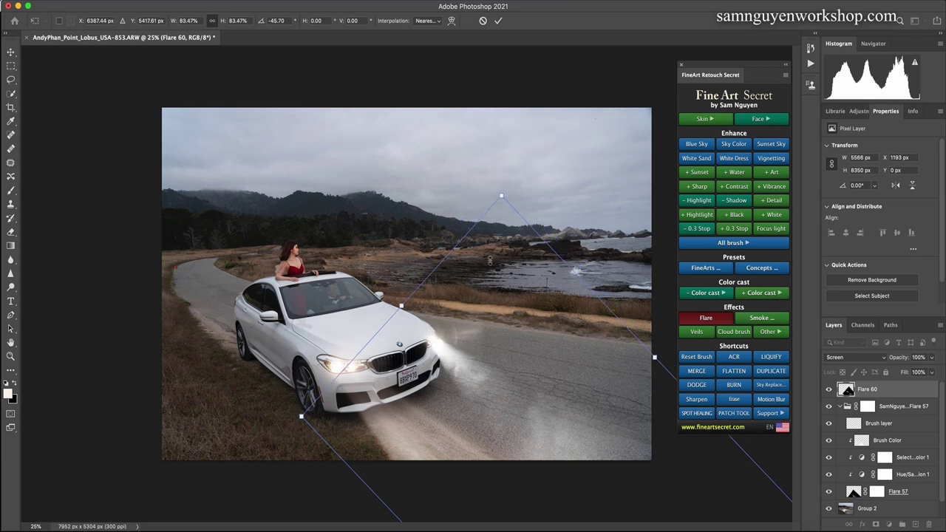
mouse_move(454, 356)
left_mouse_down()
mouse_move(459, 371)
mouse_move(453, 365)
left_mouse_up()
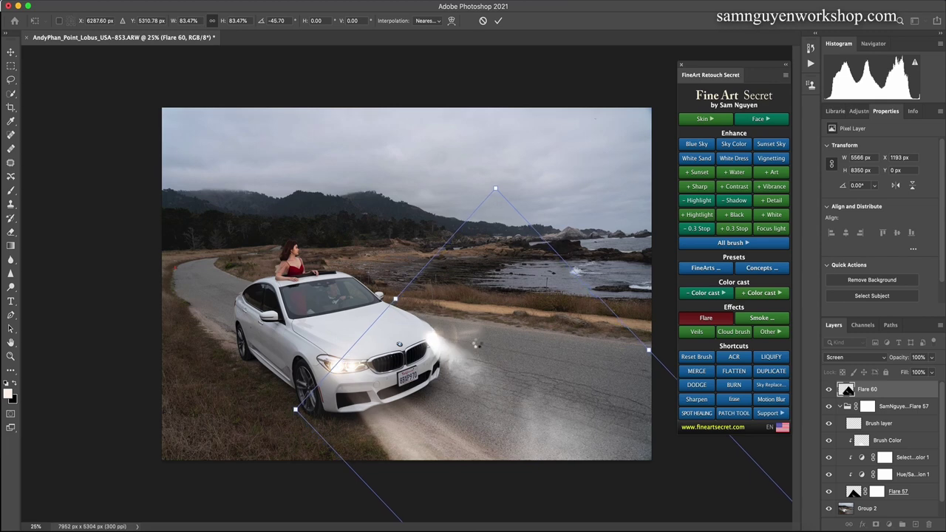
Commit the second beam and mask out its too-bright patch on the Flare 60 group mask.
key("Return")
left_click(448, 326)
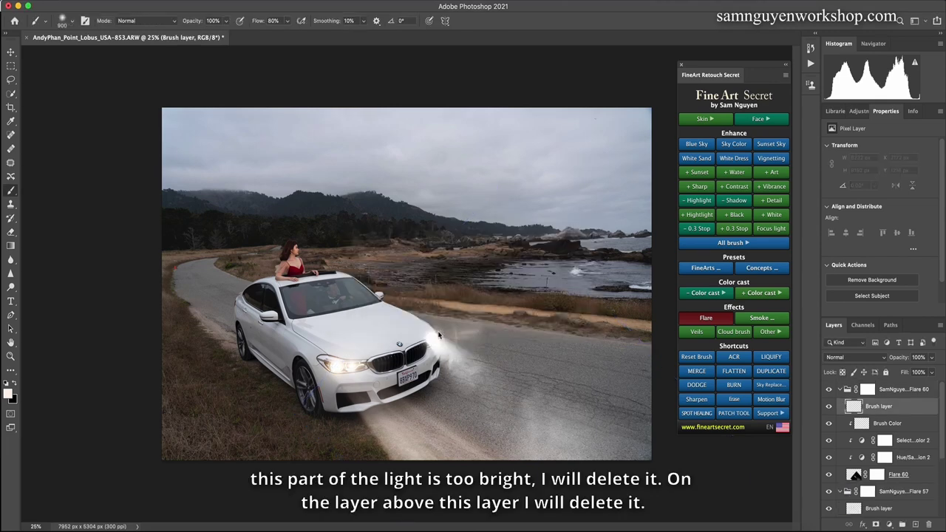
left_click(866, 390)
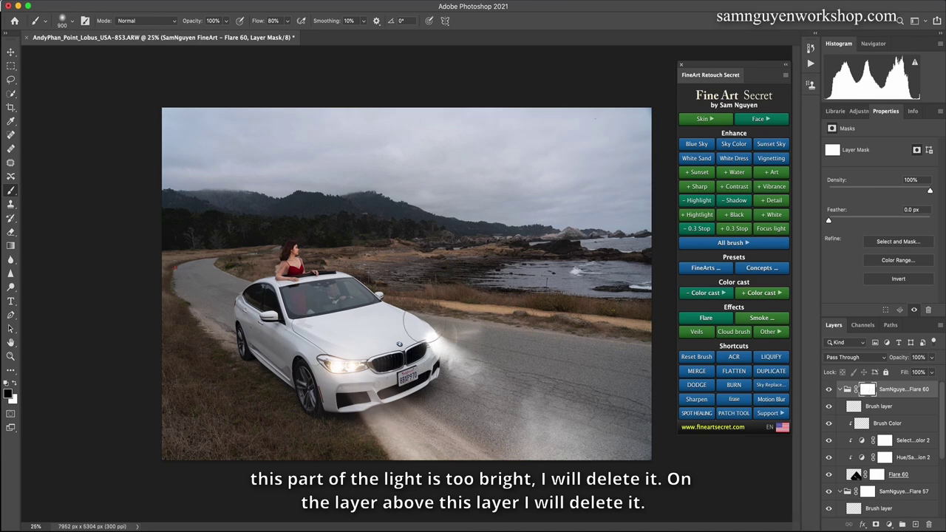
key("bracketleft")
key("bracketleft")
key("bracketleft")
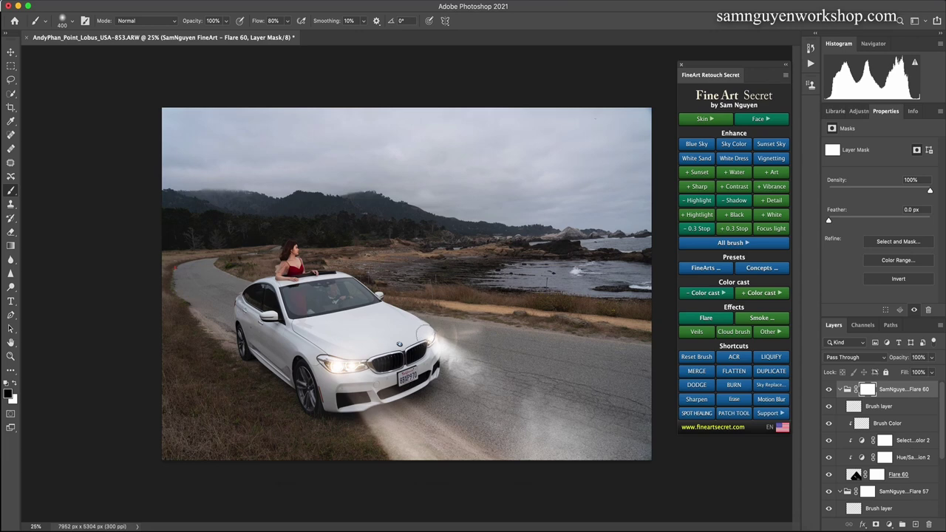
left_click(412, 342)
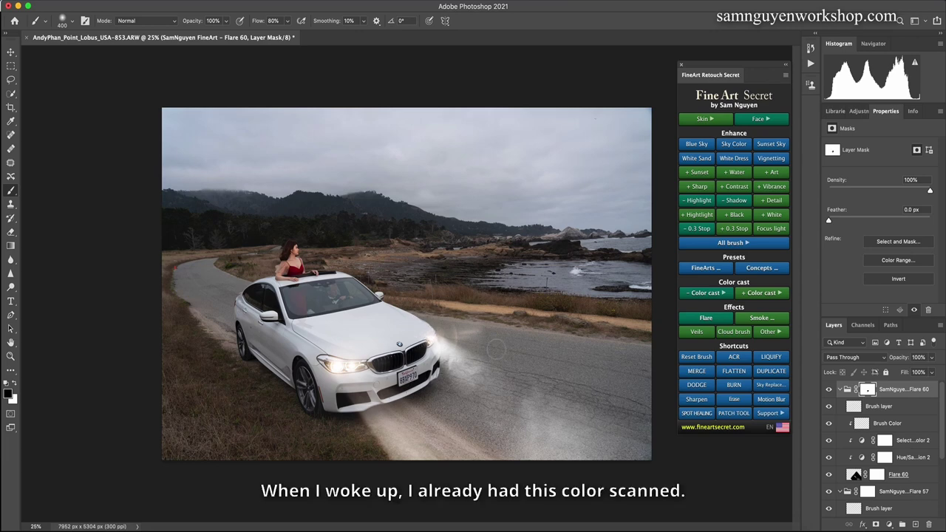
Paint colour tint onto the new beam's Brush Color layer and lower it to about 49% opacity.
left_click(860, 427)
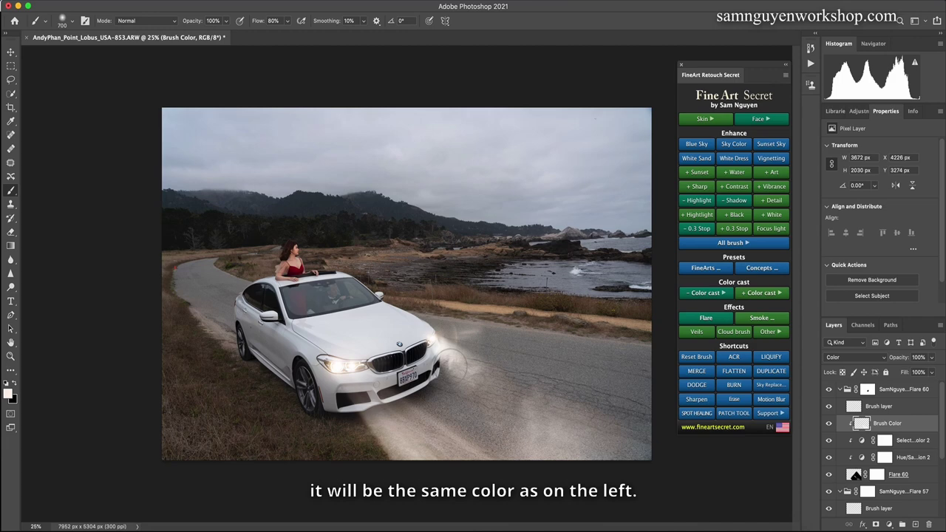
key("bracketright")
left_click(459, 362)
key("bracketright")
key("bracketright")
key("bracketright")
key("bracketright")
key("bracketright")
left_click(616, 466)
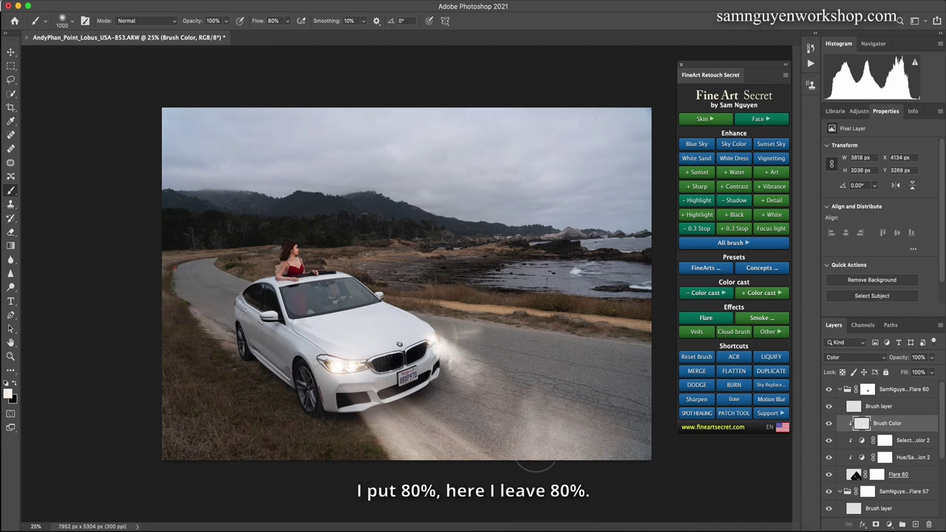
left_click_drag(931, 357, 907, 372)
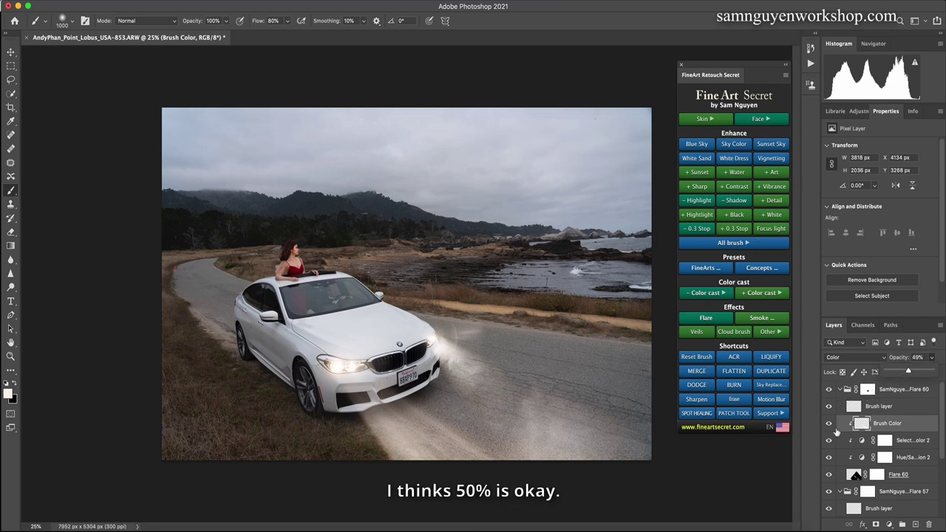
Adjust the first and new flare groups' opacity settings in the Layers panel.
left_click_drag(941, 403, 941, 441)
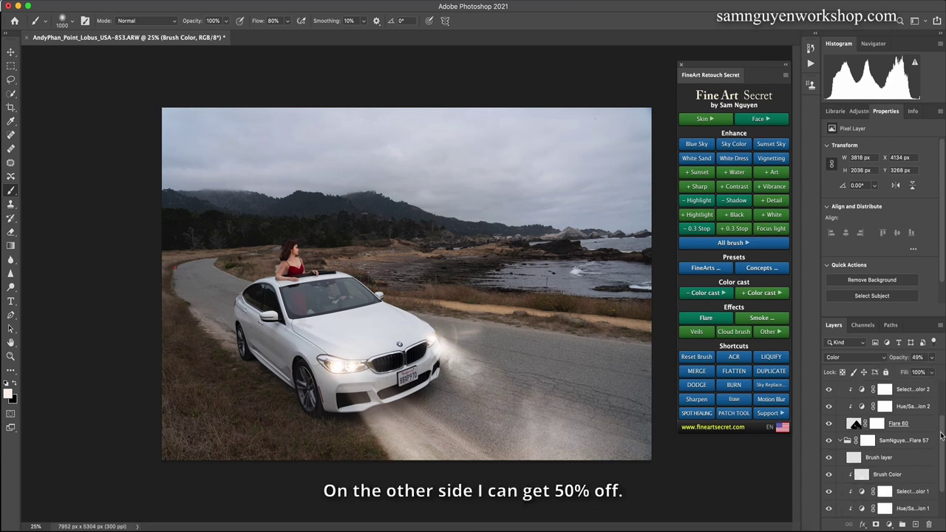
left_click(868, 426)
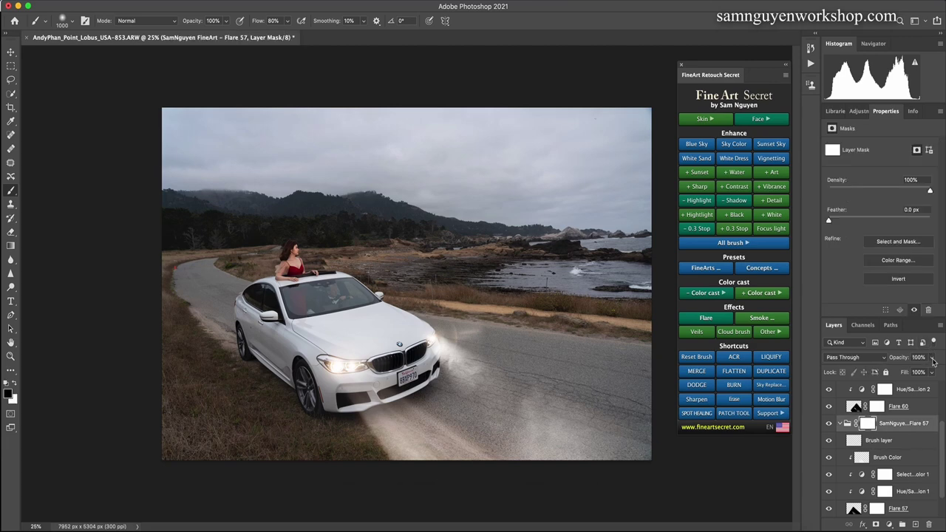
left_click_drag(931, 356, 922, 371)
left_click_drag(942, 423, 940, 376)
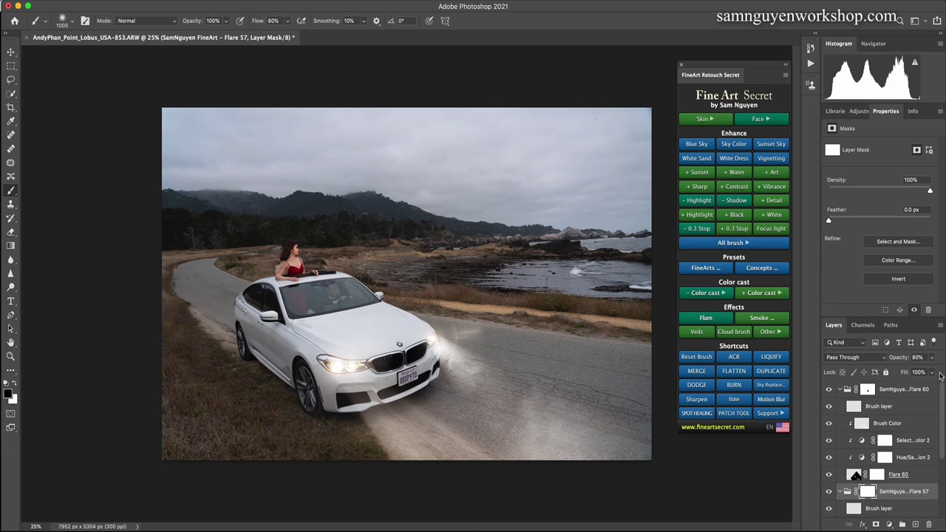
left_click(847, 394)
left_click_drag(941, 417, 942, 447)
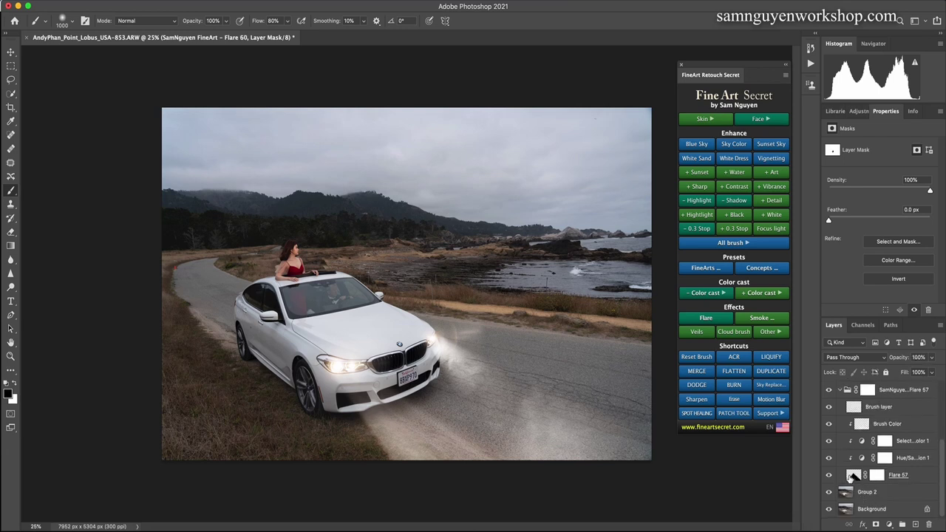
Group all the headlight flare layers and toggle the group to compare before and after.
left_click(851, 476, "shift")
key("ctrl+g")
left_click(828, 387)
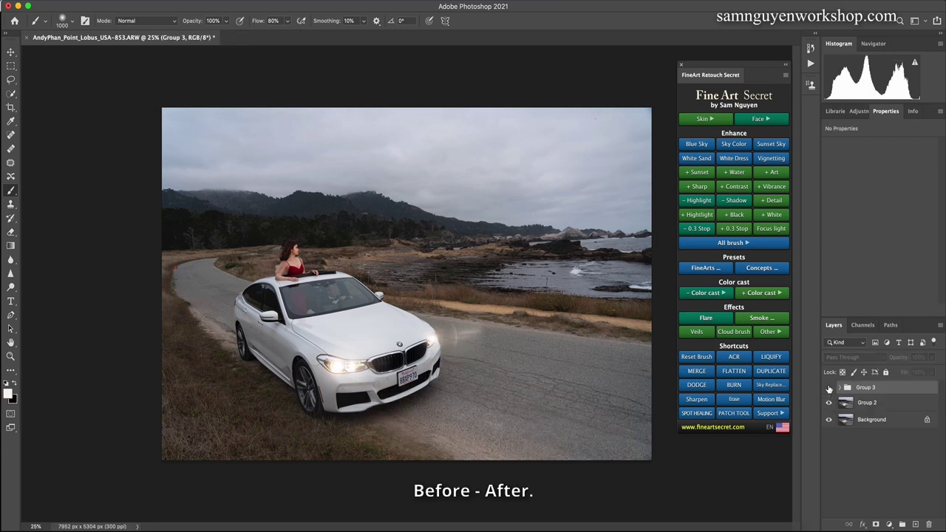
left_click(828, 388)
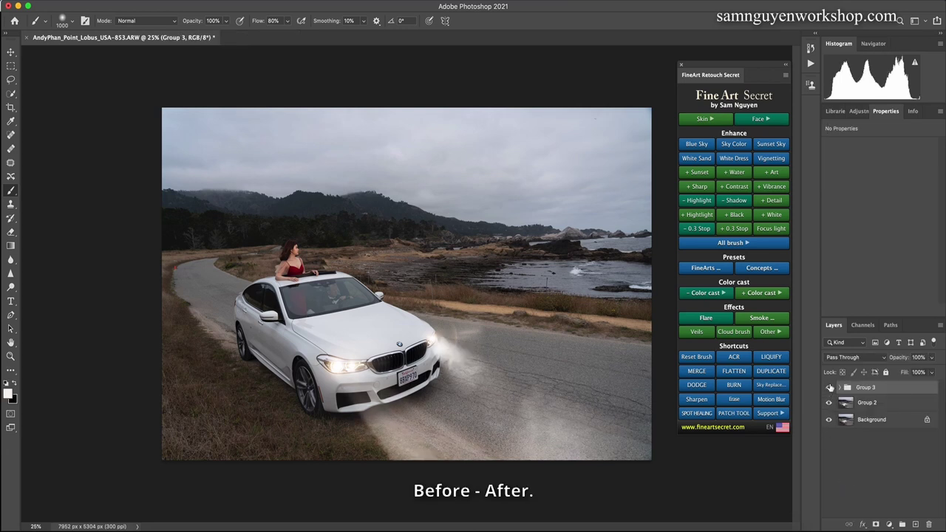
Stamp the visible result, then group and merge it into a single Group 4 layer.
left_click(696, 370)
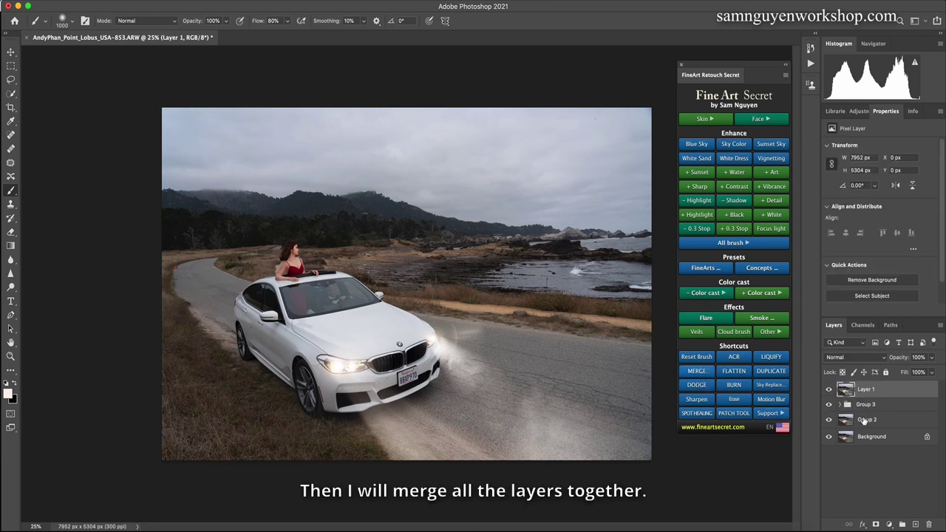
left_click(863, 420, "shift")
key("ctrl+g")
key("ctrl+e")
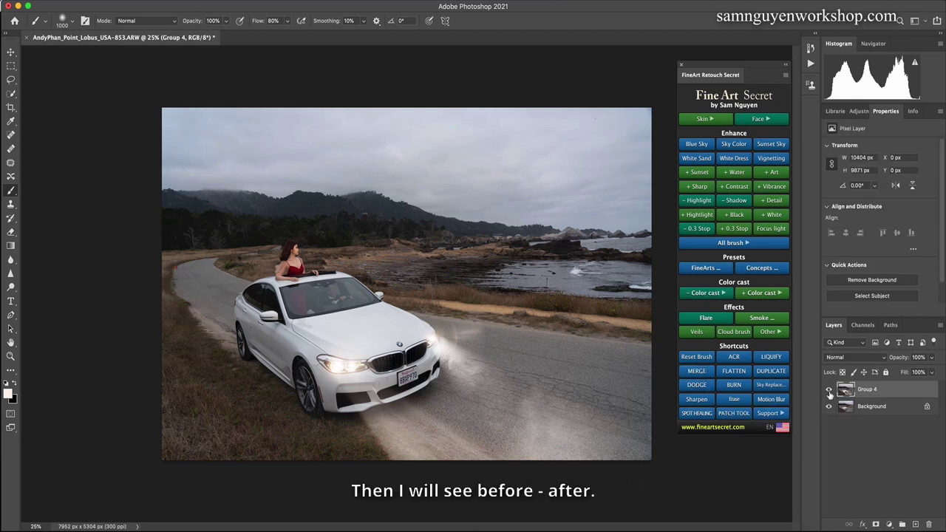
left_click(829, 389)
left_click(828, 389)
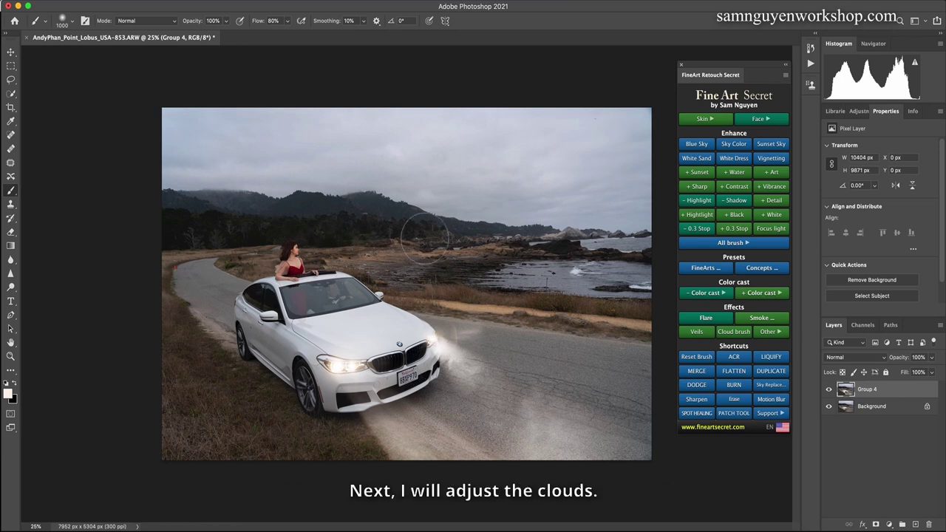
left_click(695, 293)
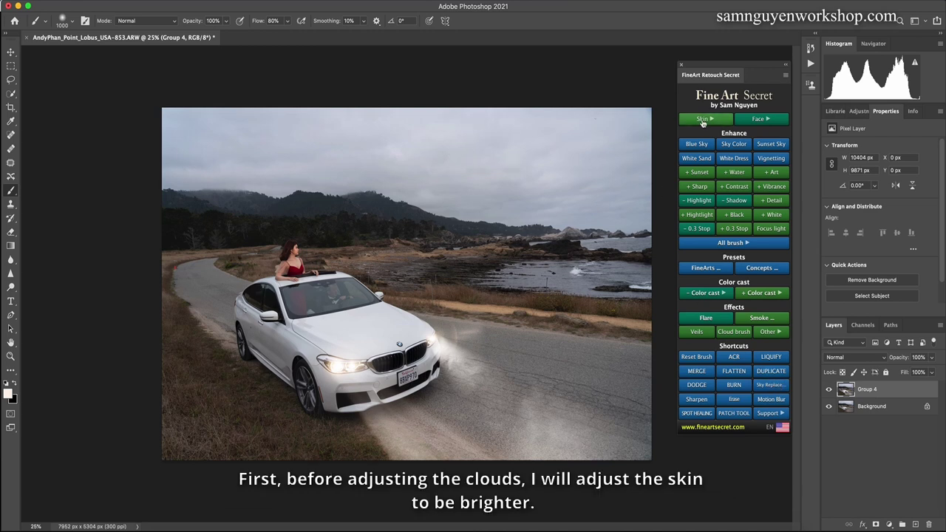
Add a White Skin 3 brightening layer from the Skin options and shrink the brush.
left_click(703, 121)
left_click(781, 151)
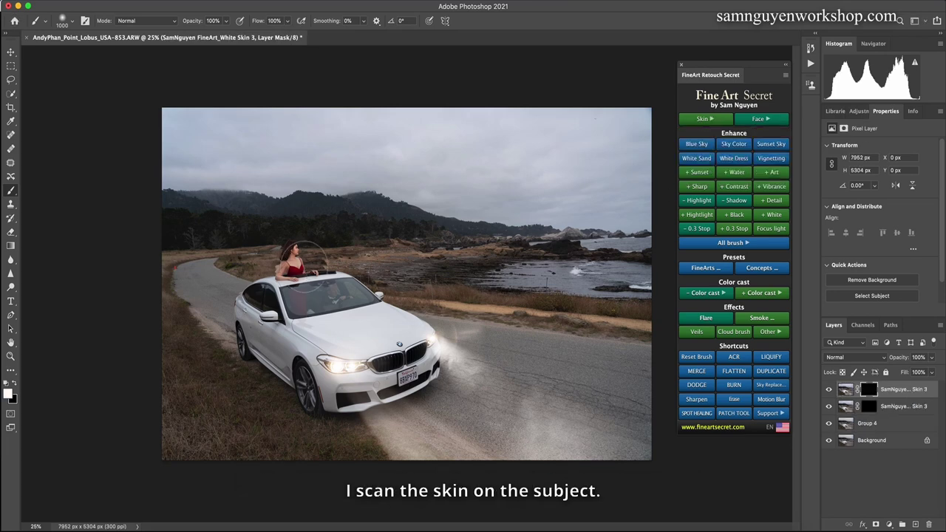
key("bracketleft")
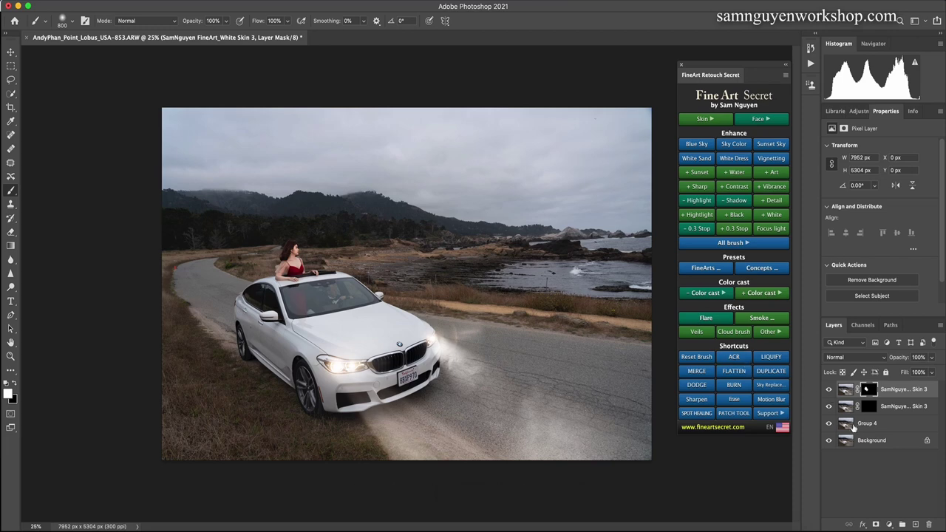
Stamp the visible work into Layer 1 and browse sunset skies in Sky Replacement.
left_click(703, 374)
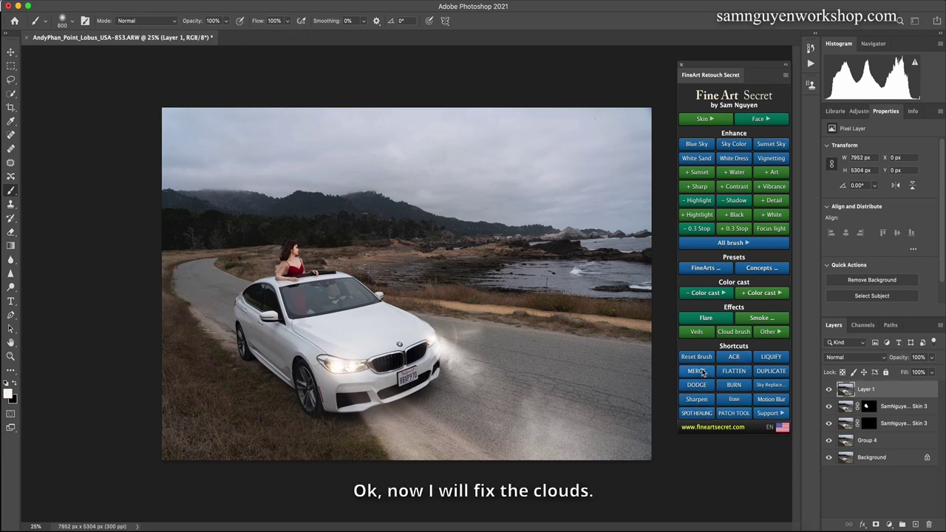
left_click(770, 384)
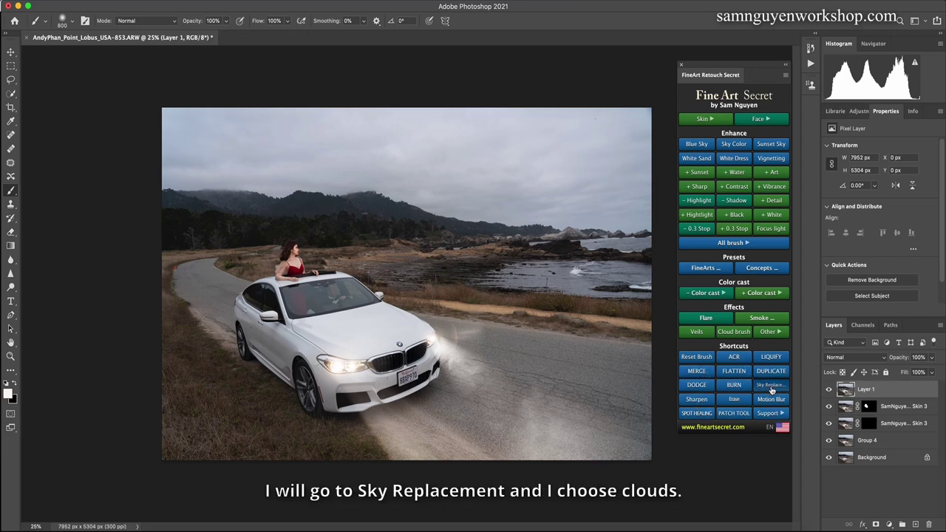
left_click_drag(548, 7, 647, 285)
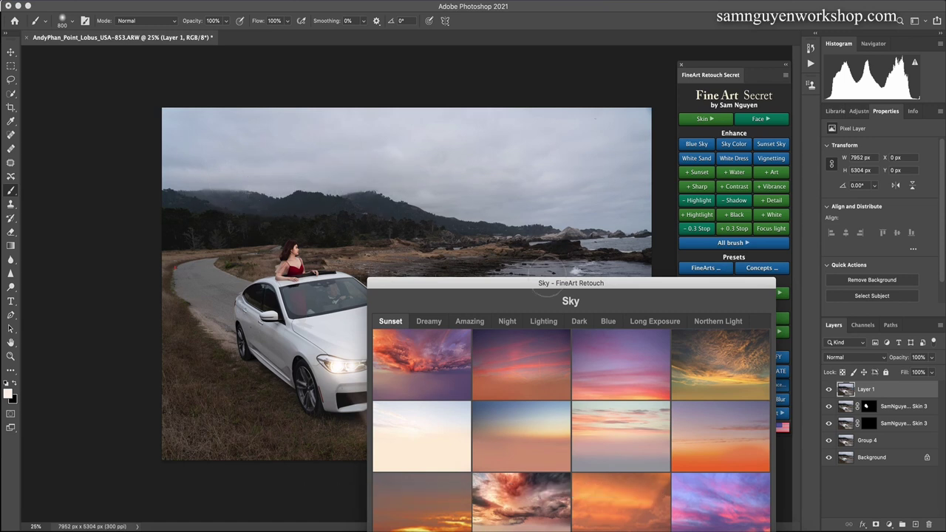
left_click_drag(548, 283, 548, 129)
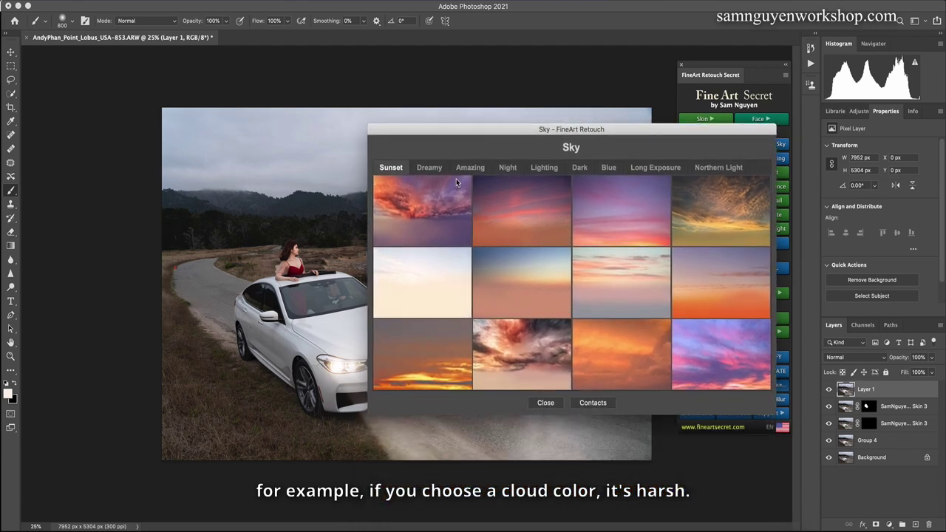
left_click(508, 172)
left_click(475, 175)
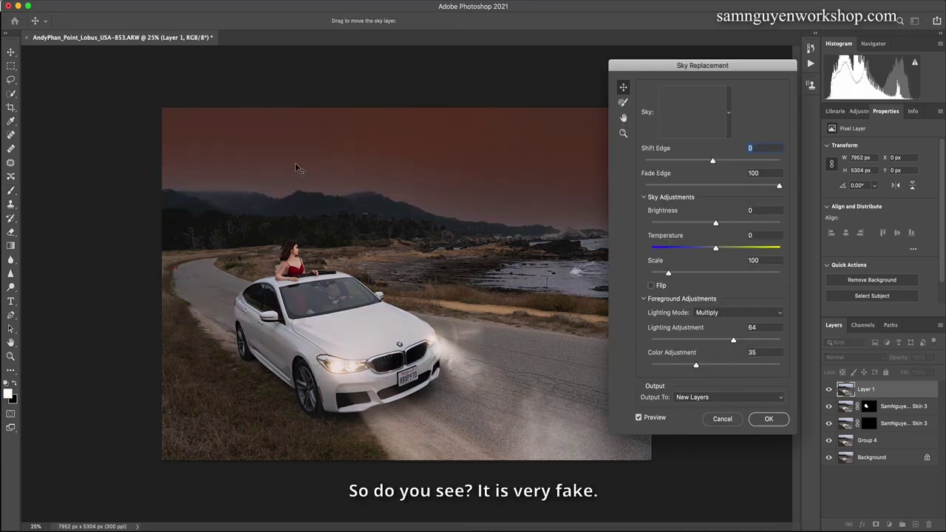
Apply the replacement sky, shift it lower, then delete the whole Sky Replacement group.
left_click(770, 420)
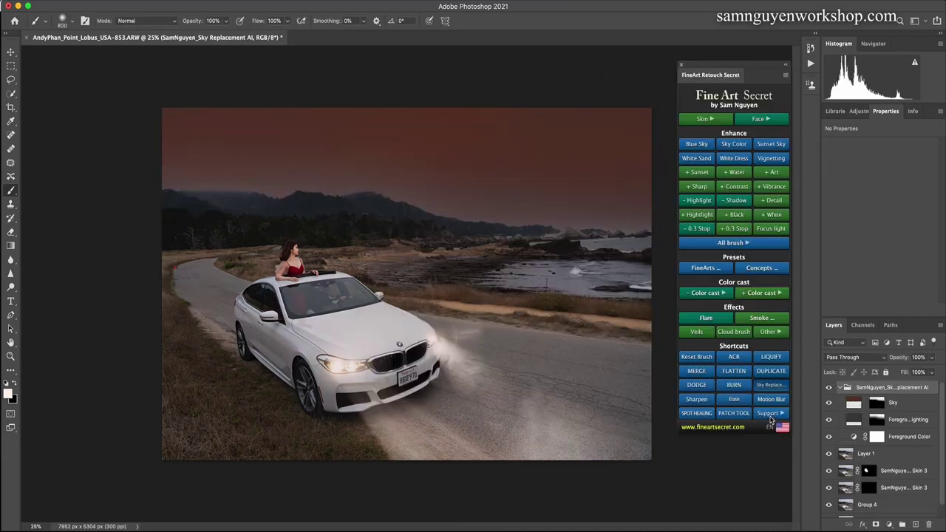
left_click(852, 404)
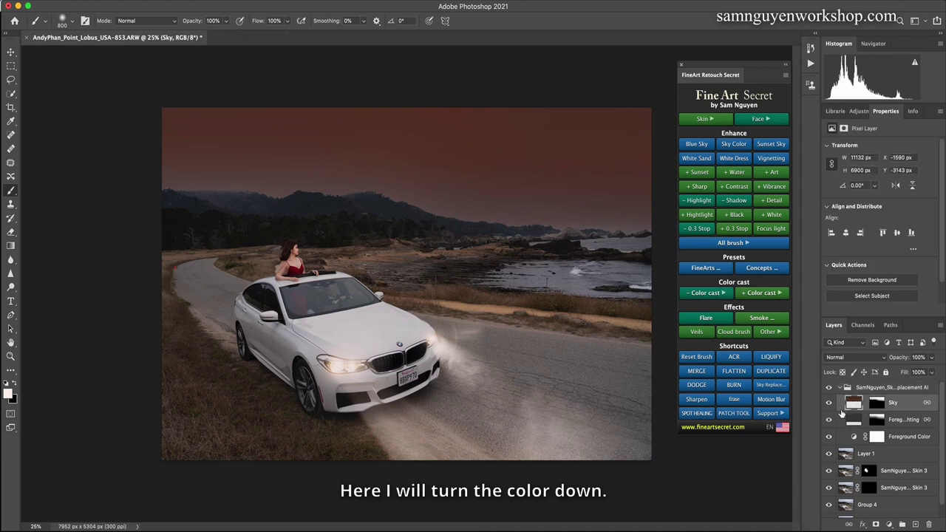
key("ctrl+t")
mouse_move(497, 209)
left_mouse_down()
mouse_move(504, 308)
mouse_move(486, 337)
mouse_move(517, 333)
left_mouse_up()
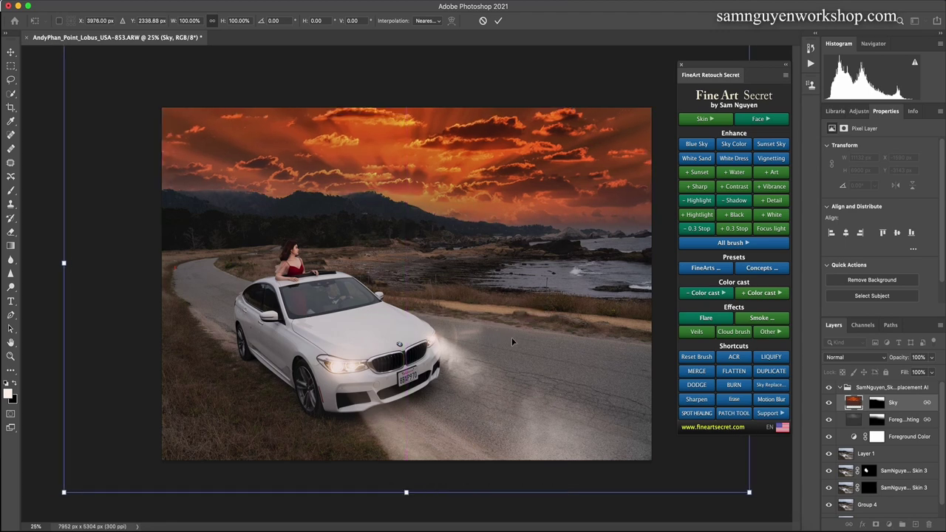
key("Return")
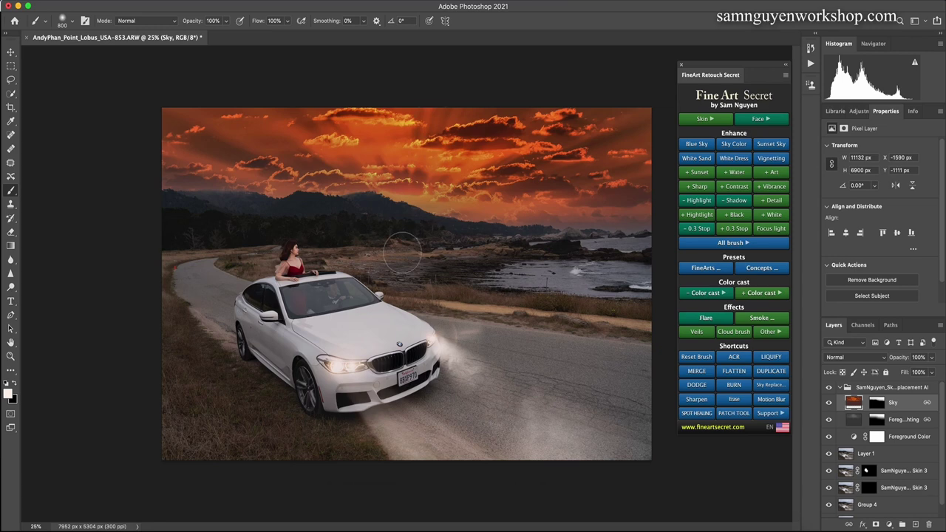
left_click(899, 387)
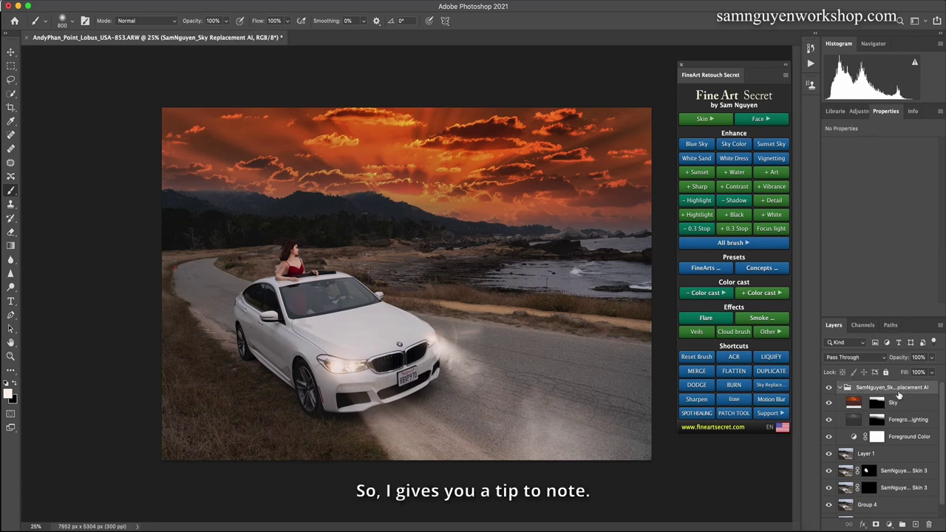
key("Delete")
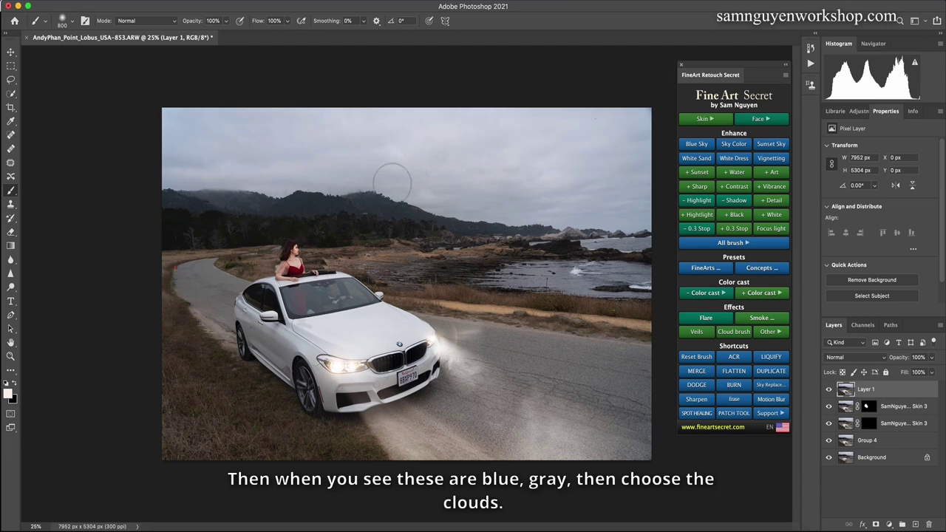
left_click(768, 385)
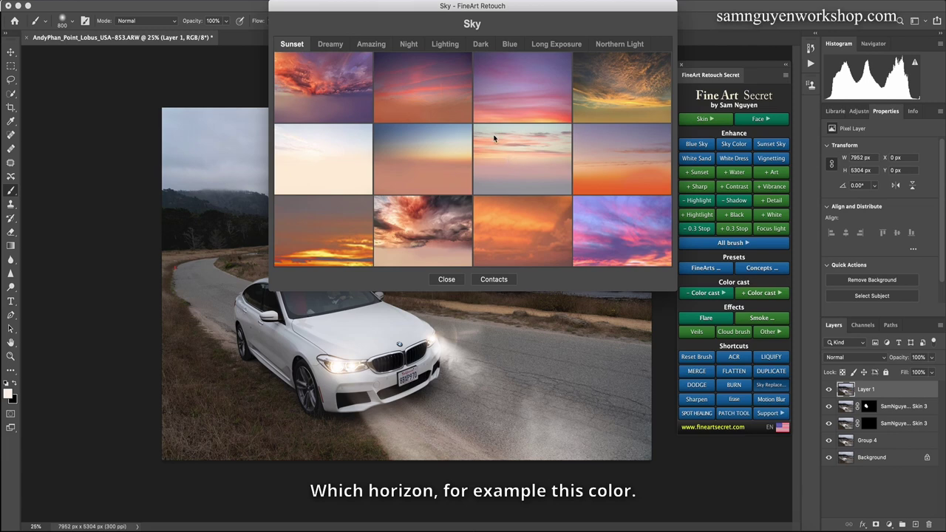
left_click(368, 44)
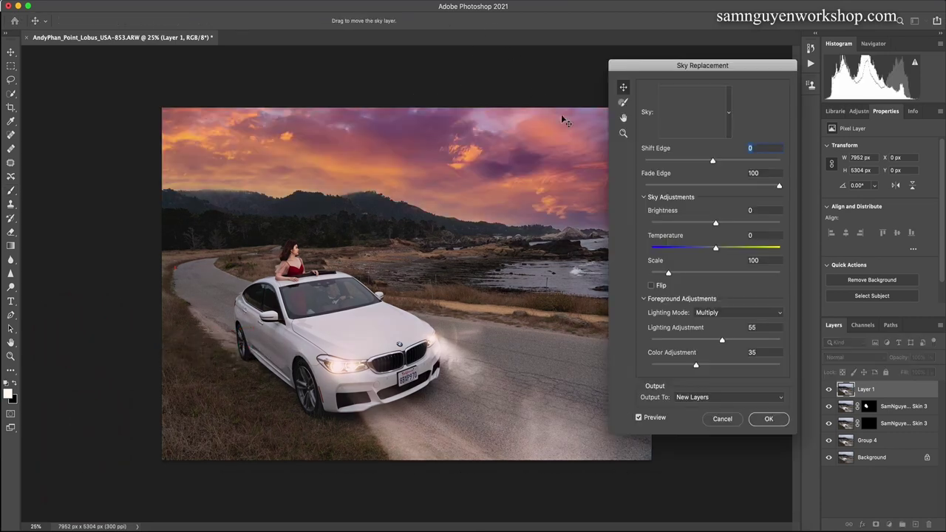
left_click(770, 419)
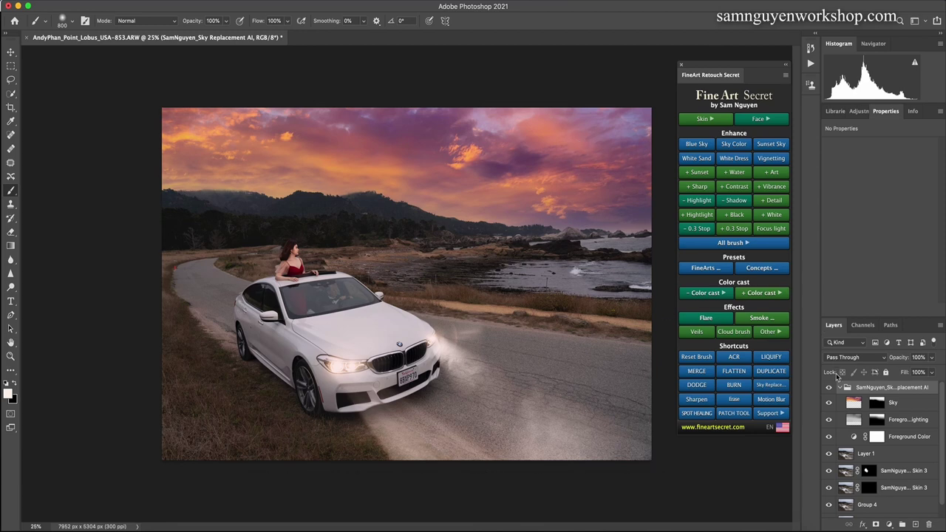
key("Delete")
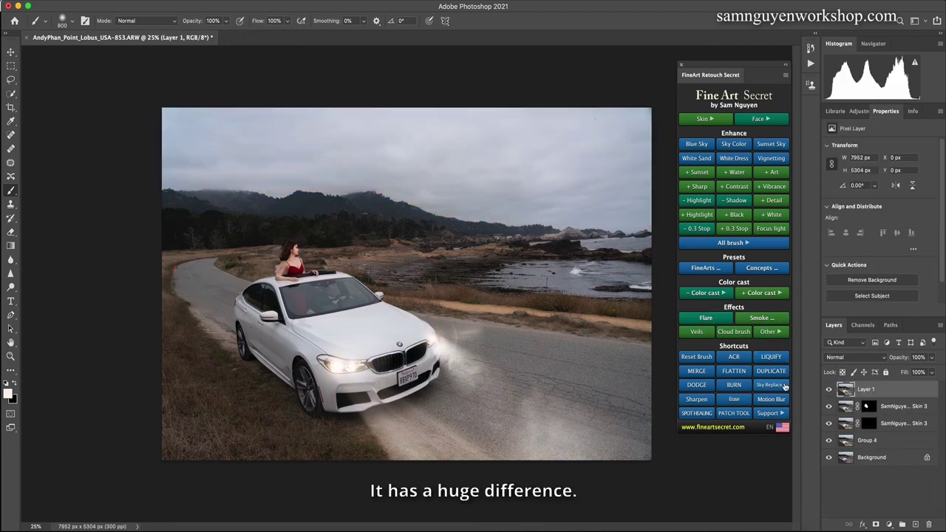
Replace the sky with a pink evening sky from the Amazing collection and compare before/after.
left_click(772, 385)
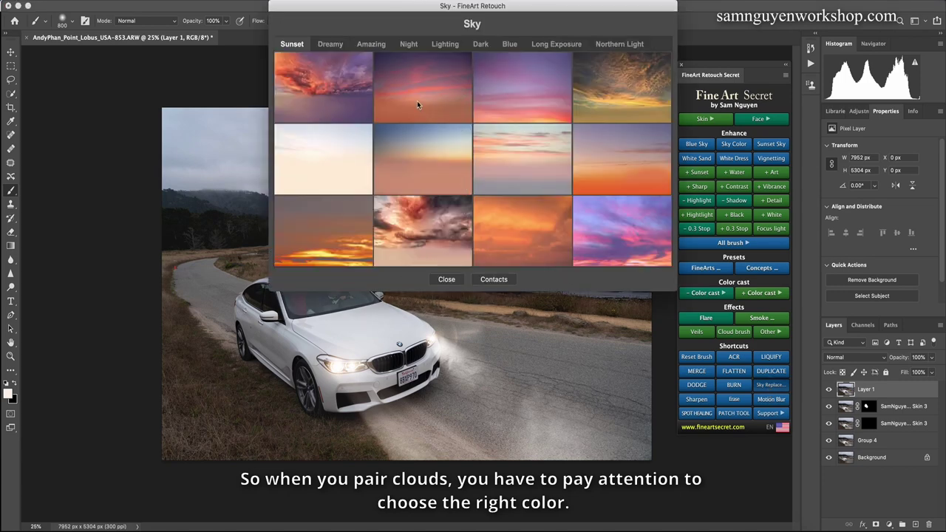
left_click(369, 46)
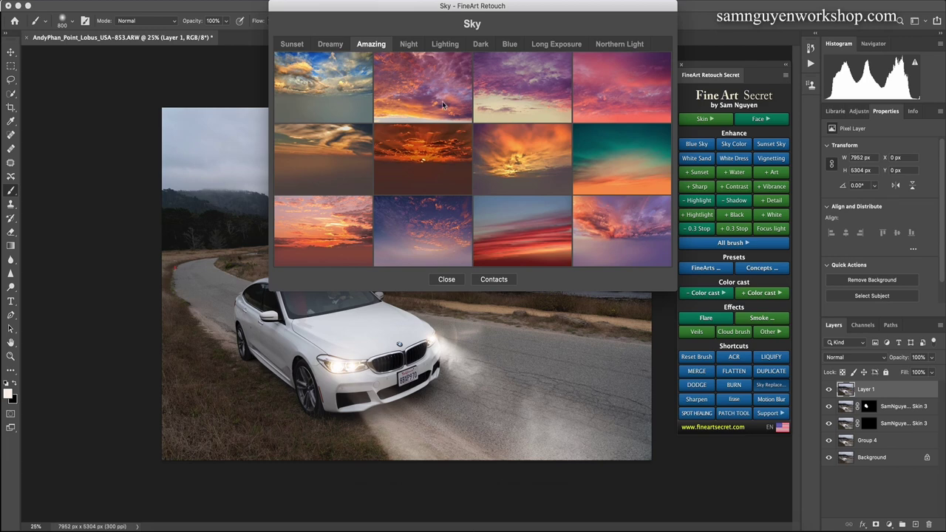
left_click(503, 90)
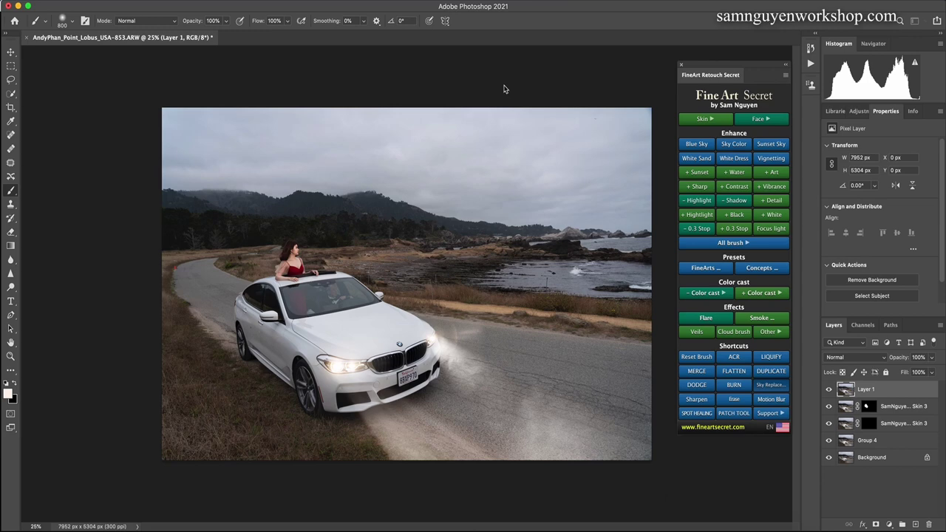
left_click(767, 421)
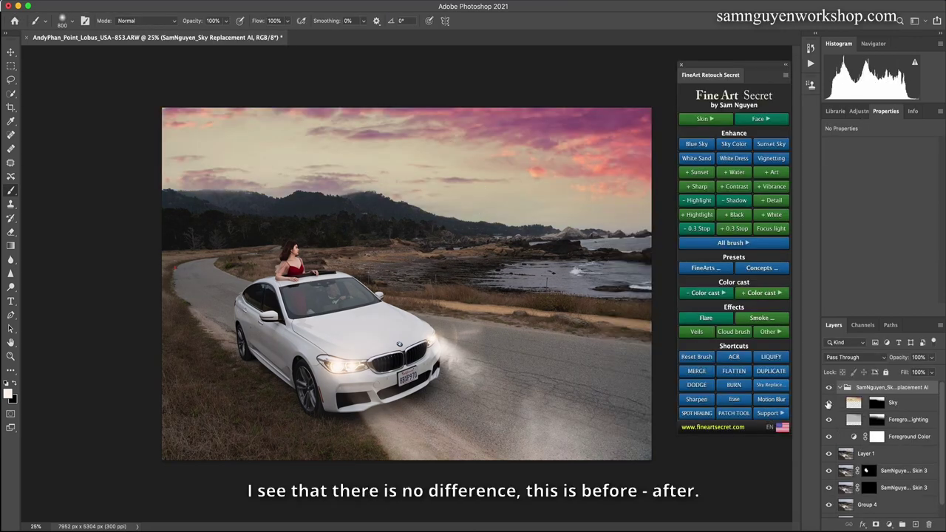
left_click(827, 388)
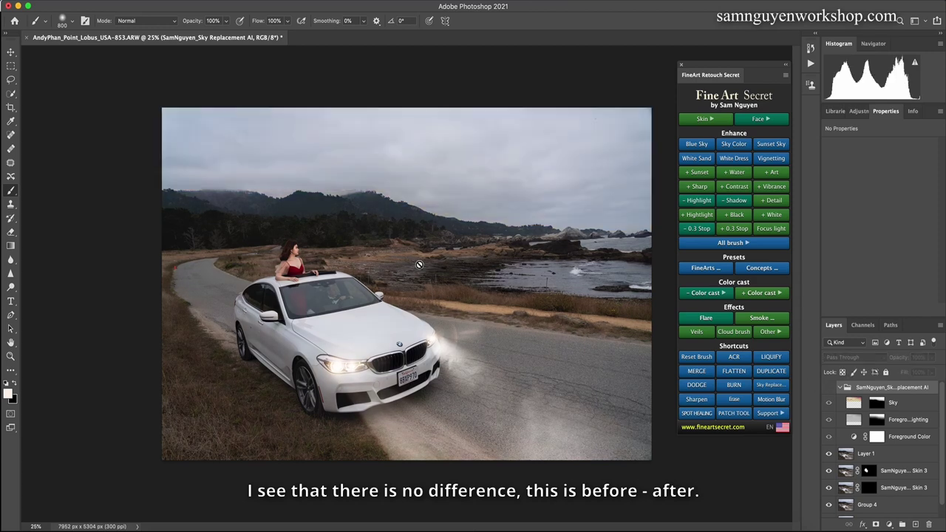
left_click(829, 390)
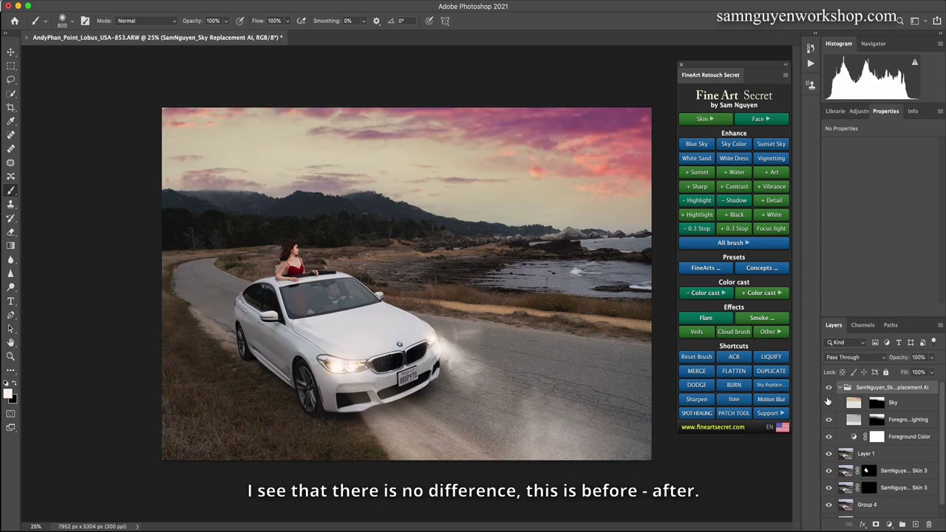
left_click(827, 389)
left_click(827, 388)
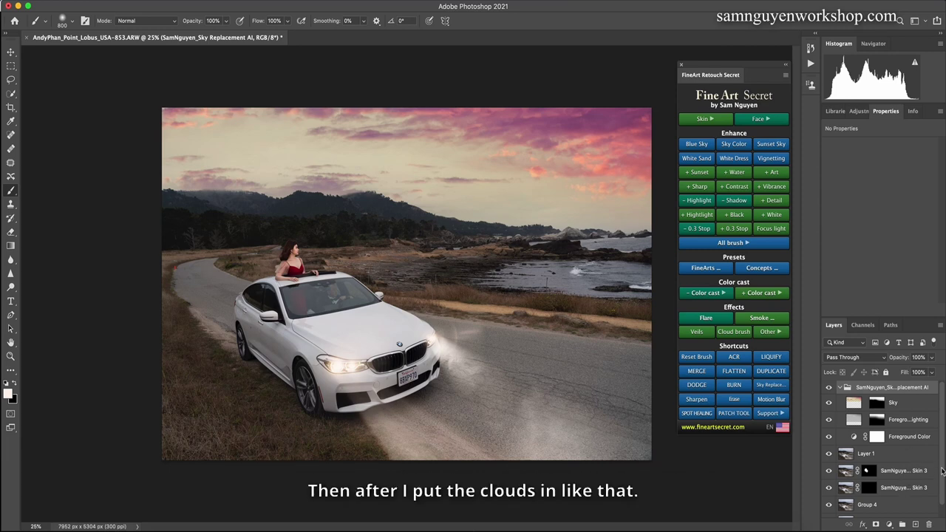
left_click_drag(941, 470, 942, 501)
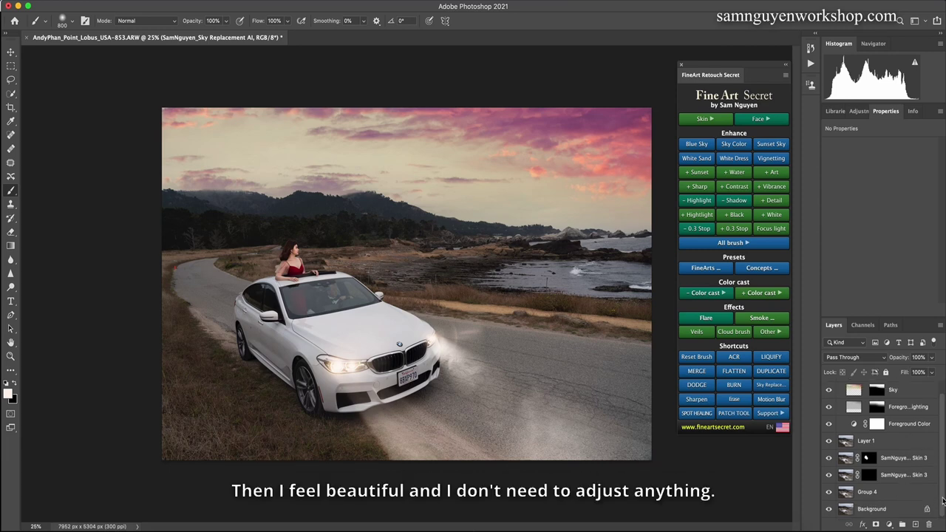
Select the layers from Sky to Background and add a FineArt Contrast+ layer.
left_click(870, 509, "shift")
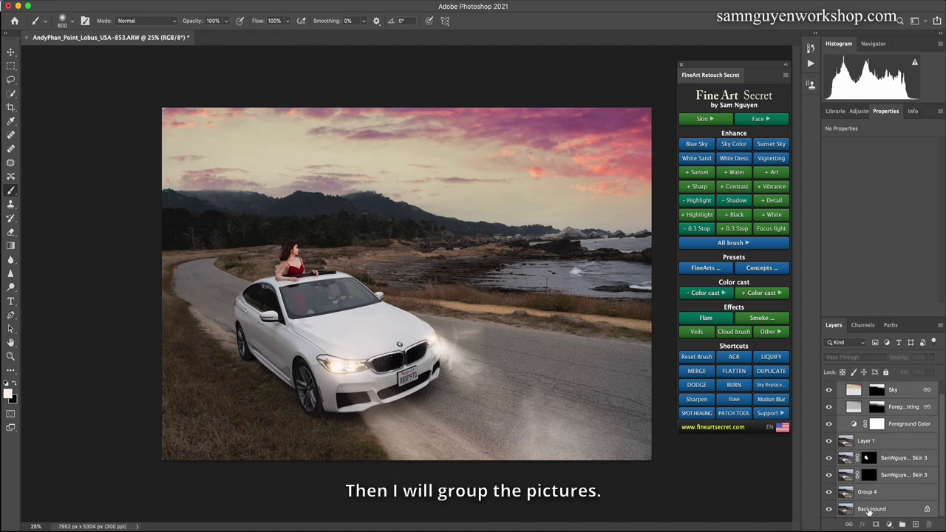
left_click(896, 494)
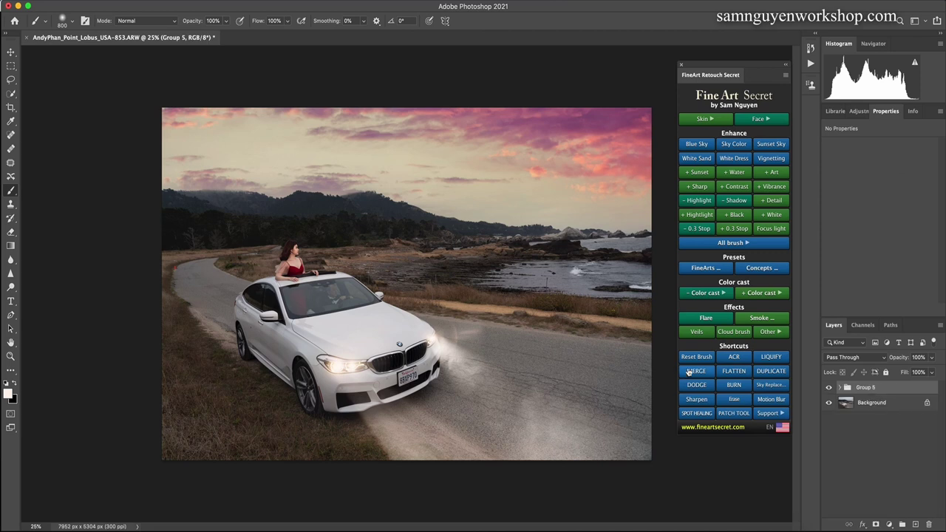
left_click(730, 189)
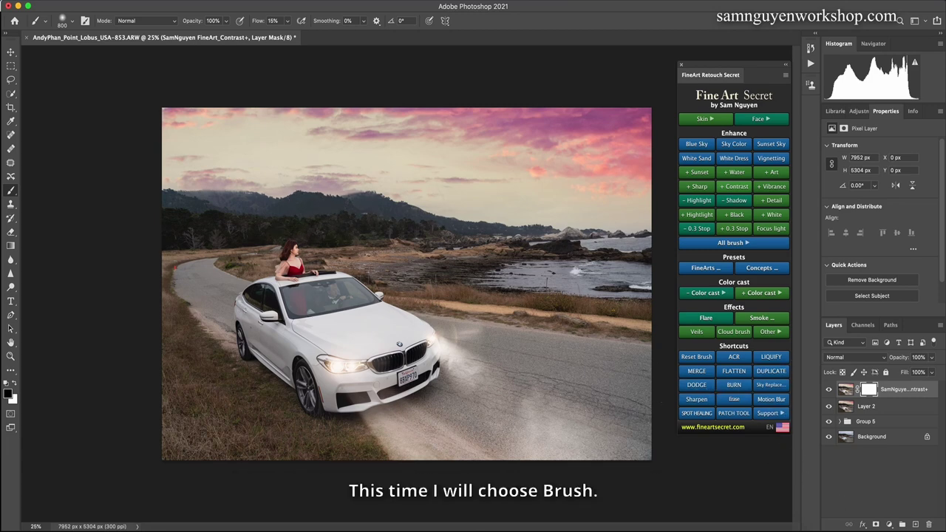
Reset the brush and paint the Contrast+ mask over the sky, road and water edges.
left_click(686, 357)
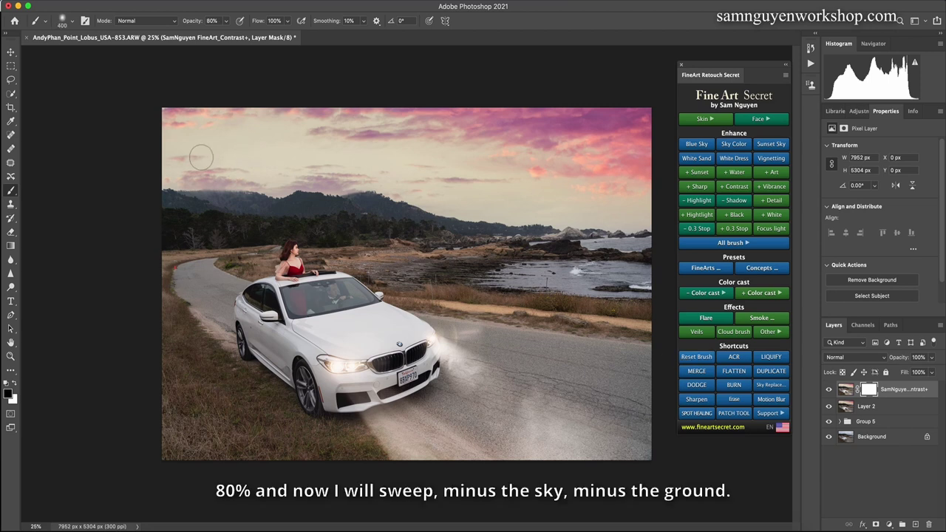
key("bracketright")
key("bracketright")
key("bracketright")
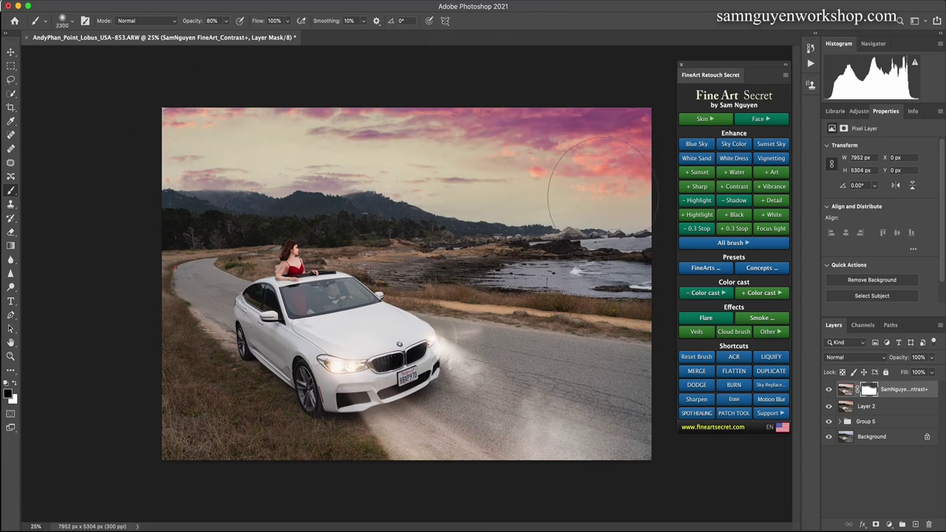
key("bracketleft")
key("bracketleft")
key("bracketleft")
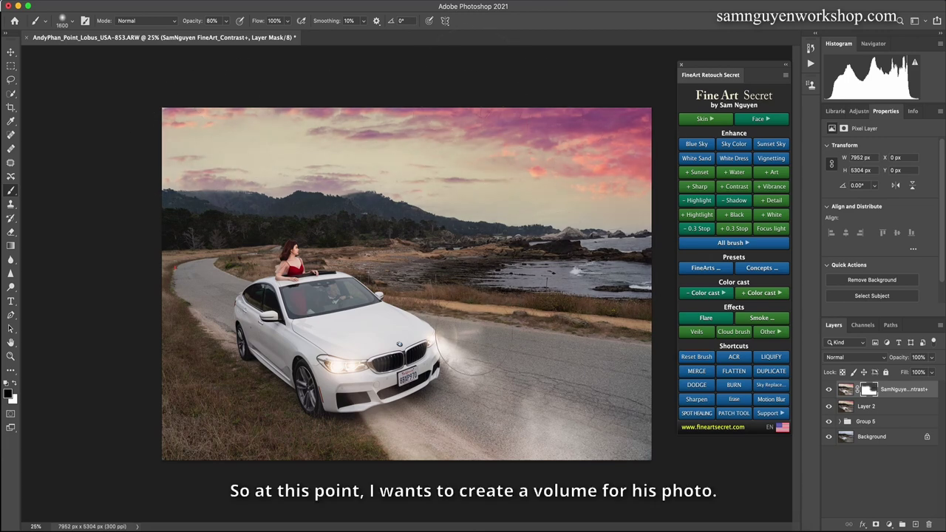
key("bracketleft")
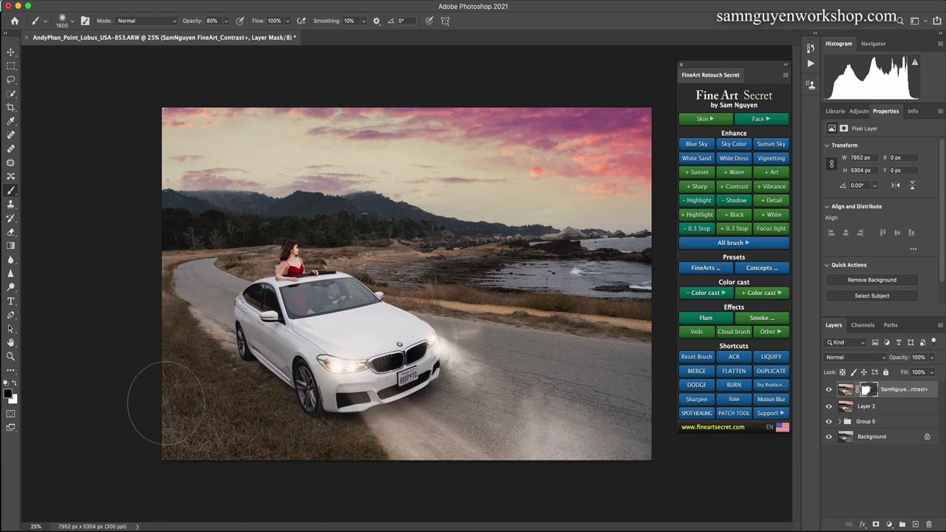
key("bracketleft")
key("bracketleft")
key("bracketleft")
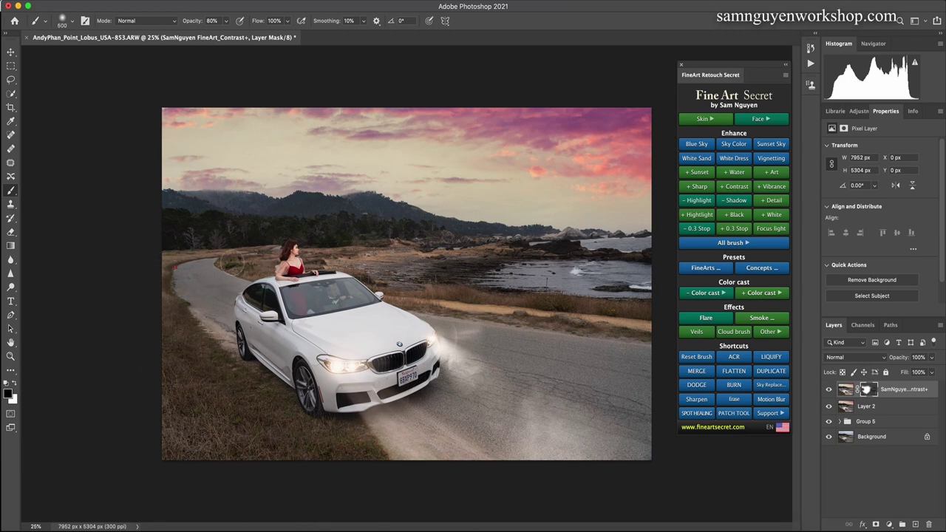
key("bracketright")
key("bracketright")
key("bracketleft")
key("bracketleft")
key("bracketleft")
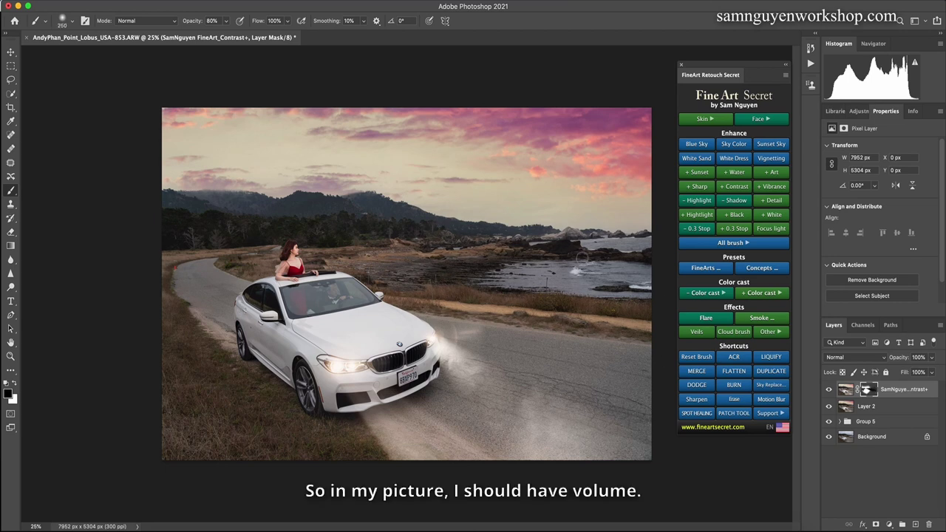
key("bracketright")
key("bracketright")
key("bracketright")
key("bracketright")
key("bracketright")
key("bracketright")
key("bracketleft")
key("bracketleft")
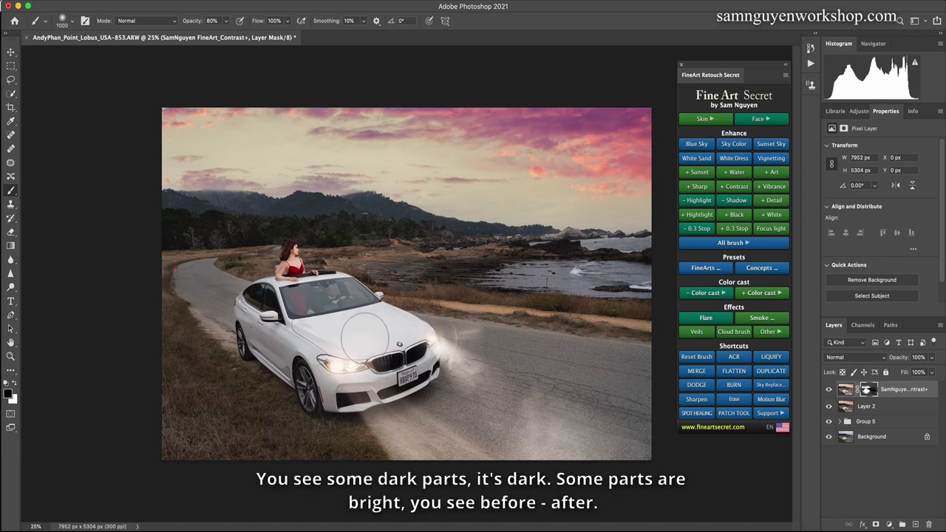
key("bracketleft")
key("bracketleft")
key("bracketleft")
Toggle the Contrast+ layer to compare the photo with and without contrast.
left_click(828, 390)
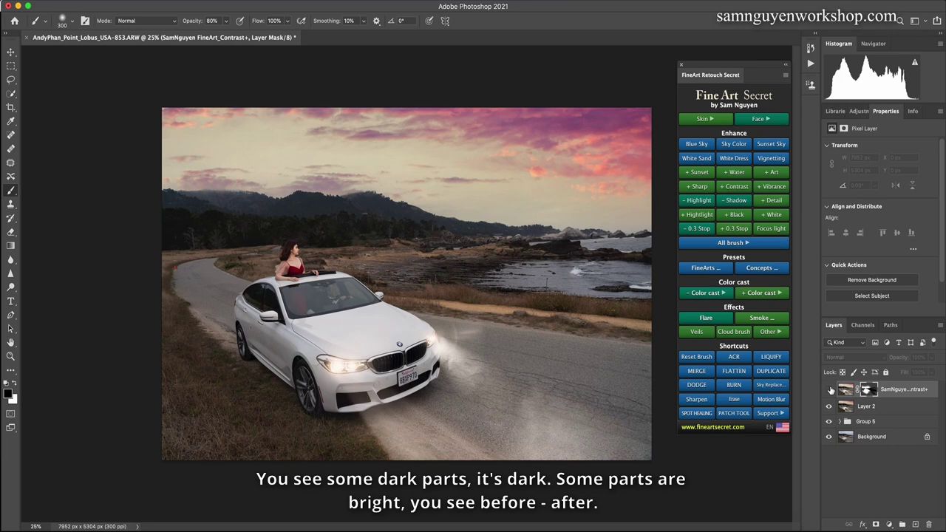
left_click(828, 389)
left_click(828, 390)
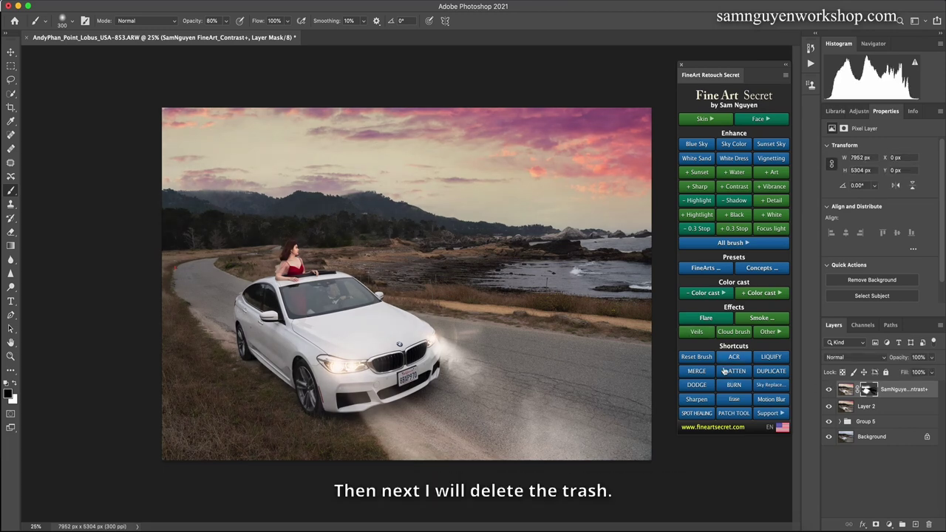
Stamp a merged Layer 3 and erase the lassoed specks at the road edge and field.
left_click(698, 371)
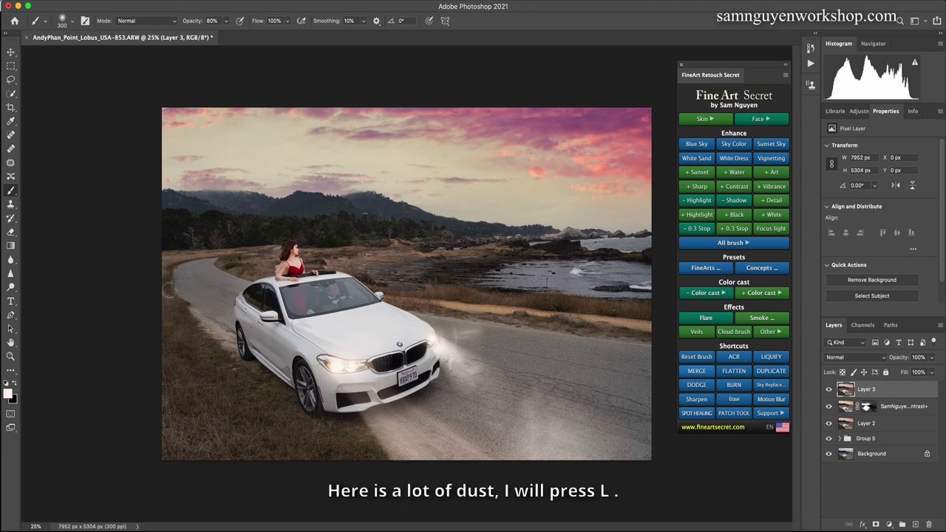
key("l")
left_click_drag(175, 263, 178, 273)
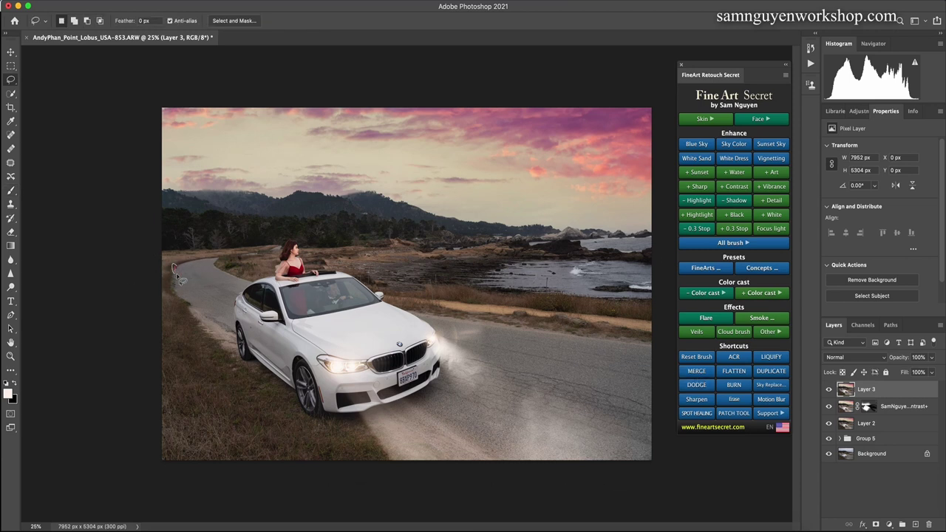
key("ctrl+plus")
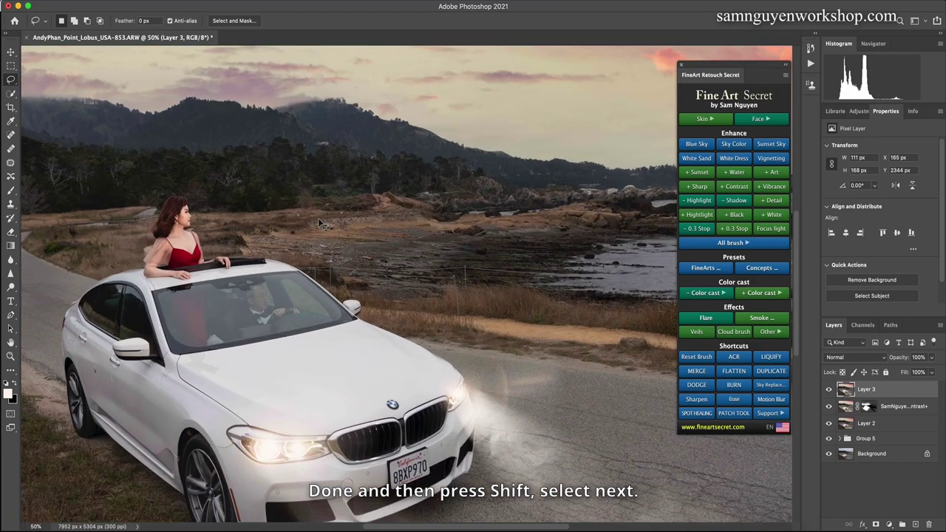
mouse_move(462, 285)
left_mouse_down()
mouse_move(471, 298)
mouse_move(466, 266)
left_mouse_up()
left_click_drag(331, 266, 334, 287)
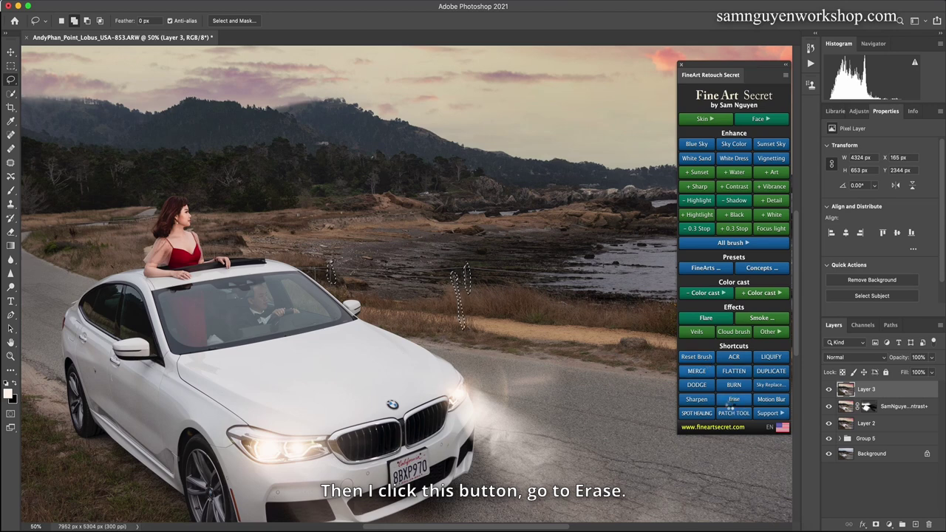
left_click(728, 403)
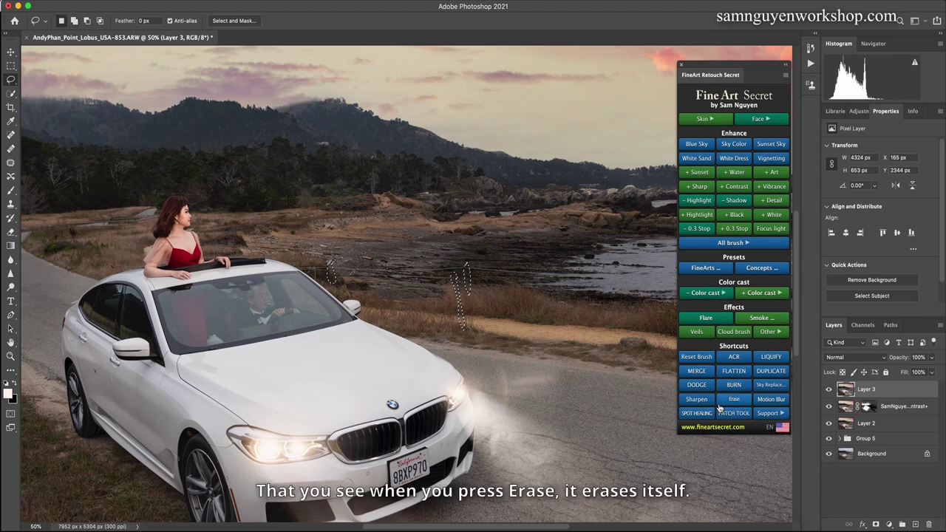
Erase another field speck and the debris floating in the water.
left_click(733, 399)
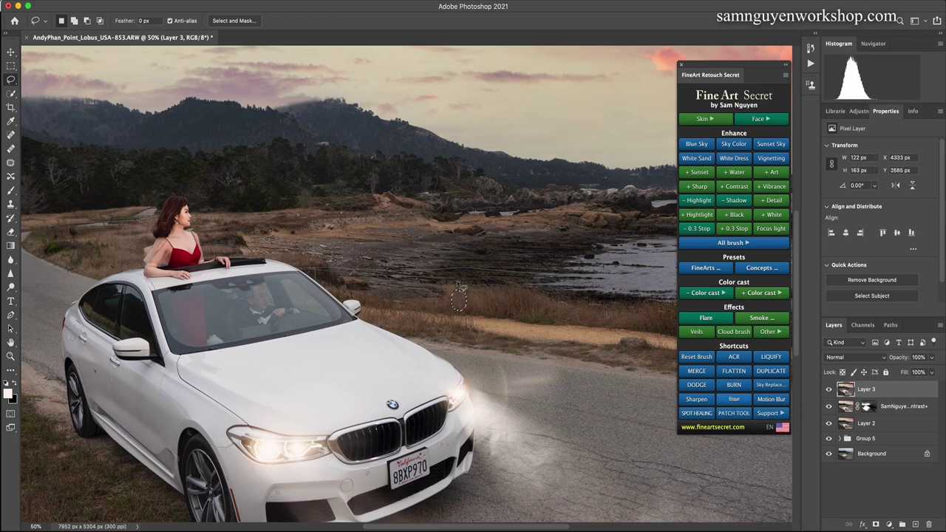
left_click_drag(458, 283, 384, 278)
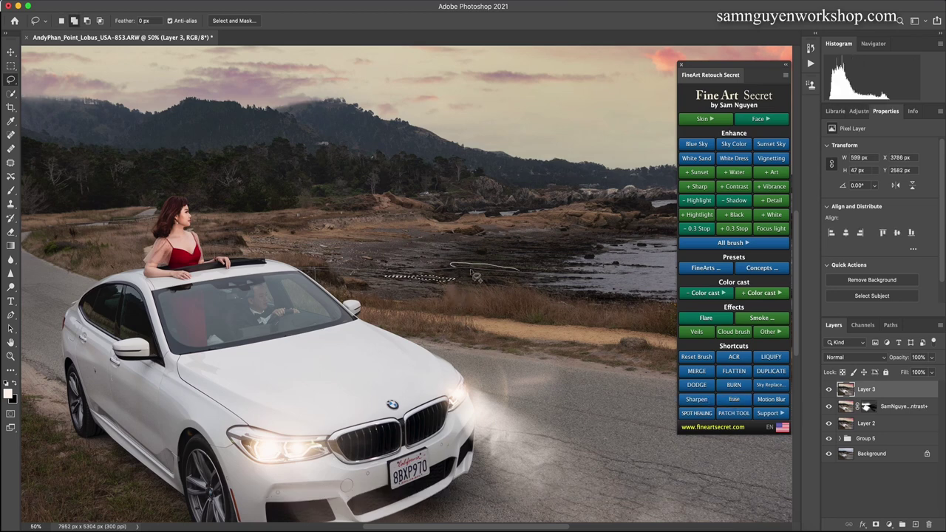
left_click_drag(451, 266, 521, 274)
left_click(733, 399)
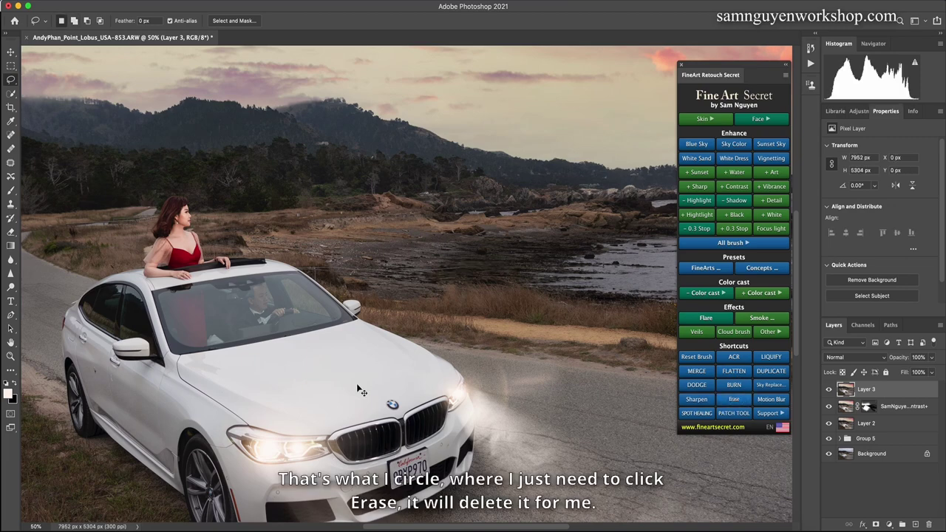
key("ctrl+minus")
key("ctrl+minus")
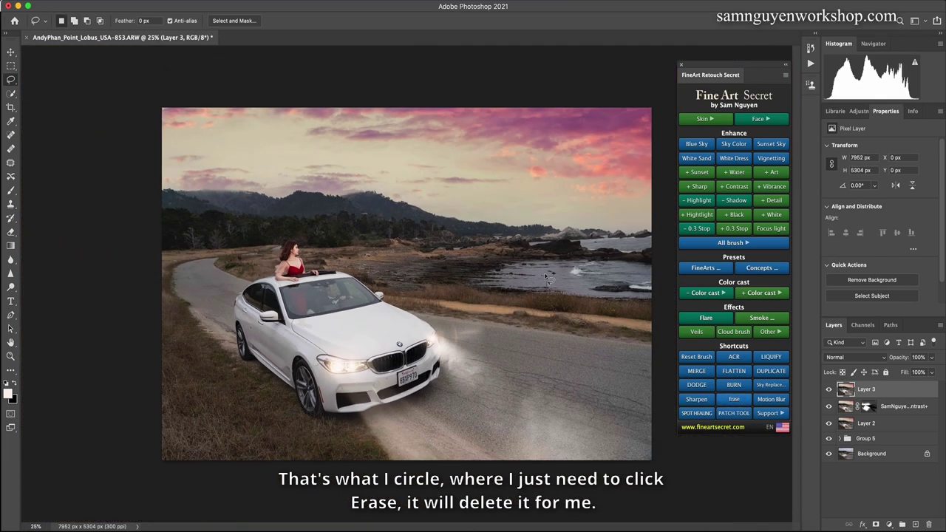
Erase the marks near the shoreline and a last speck in the left field.
left_click_drag(549, 274, 549, 303)
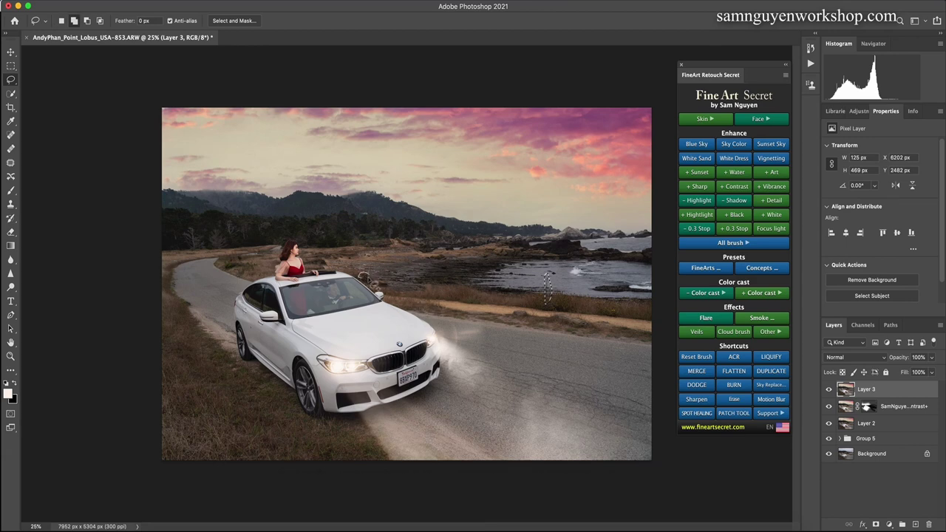
mouse_move(360, 275)
left_mouse_down()
mouse_move(427, 289)
mouse_move(452, 279)
left_mouse_up()
left_click(733, 399)
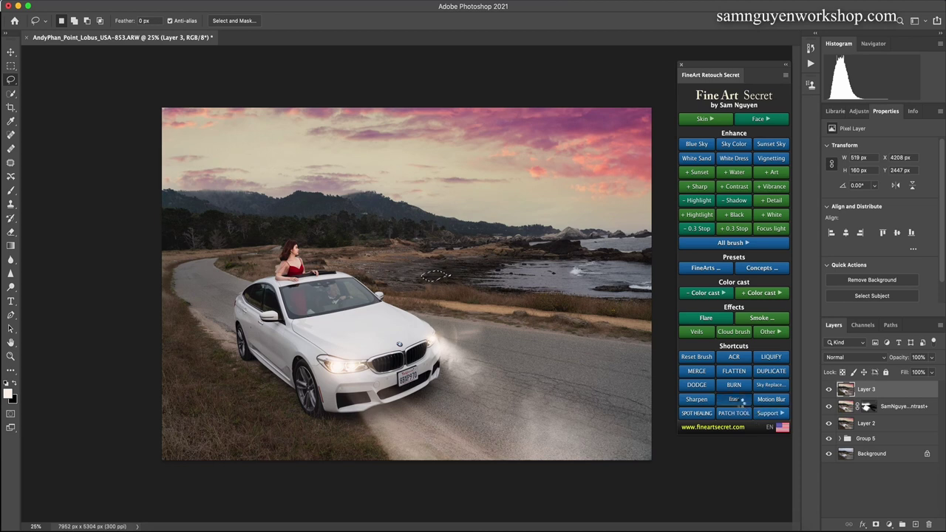
key("ctrl+d")
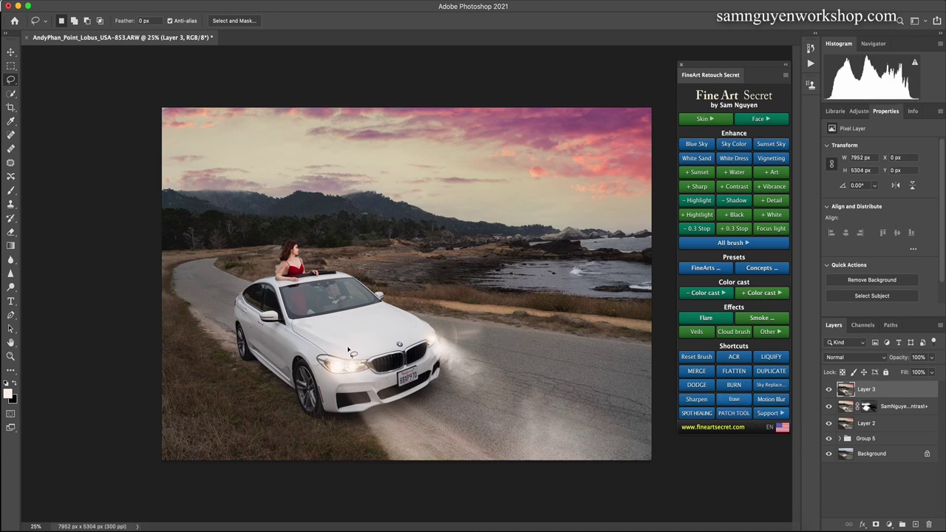
left_click(737, 399)
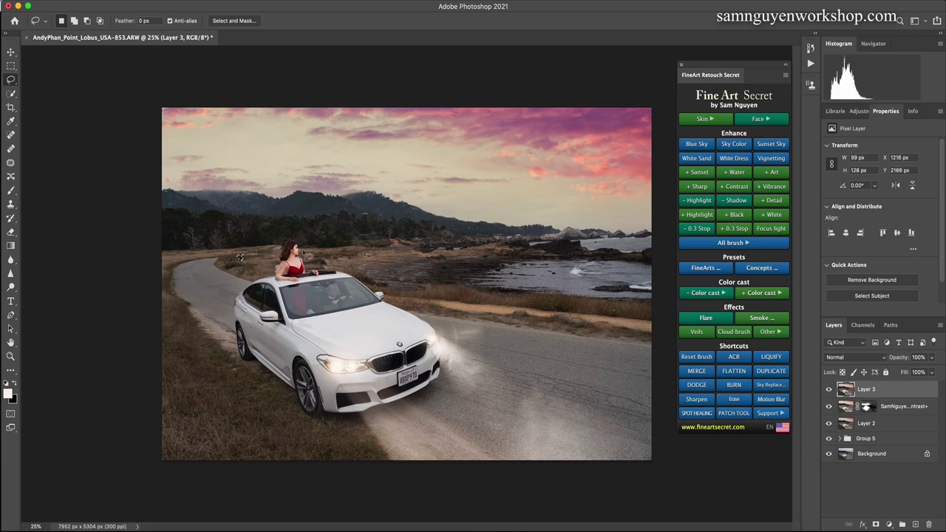
left_click(735, 401)
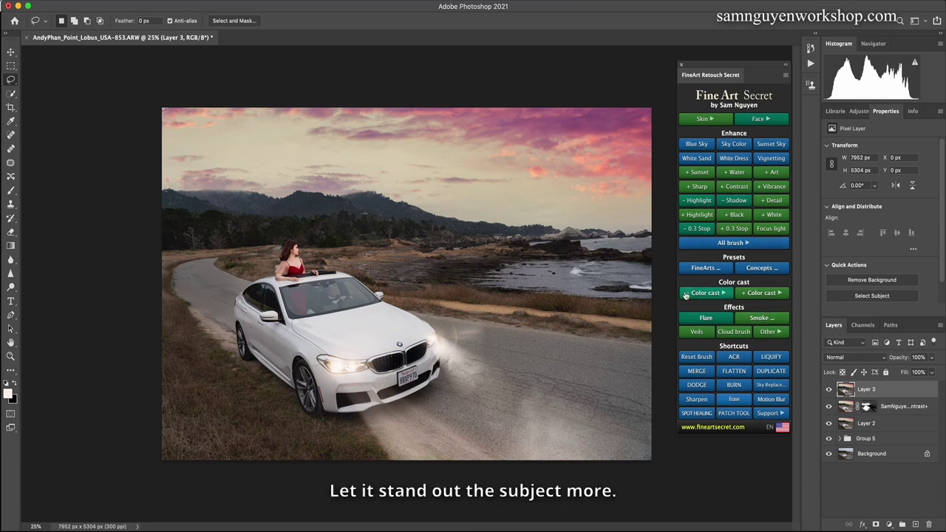
Add a Dark+ layer and darken the road to the right of the car.
left_click(731, 244)
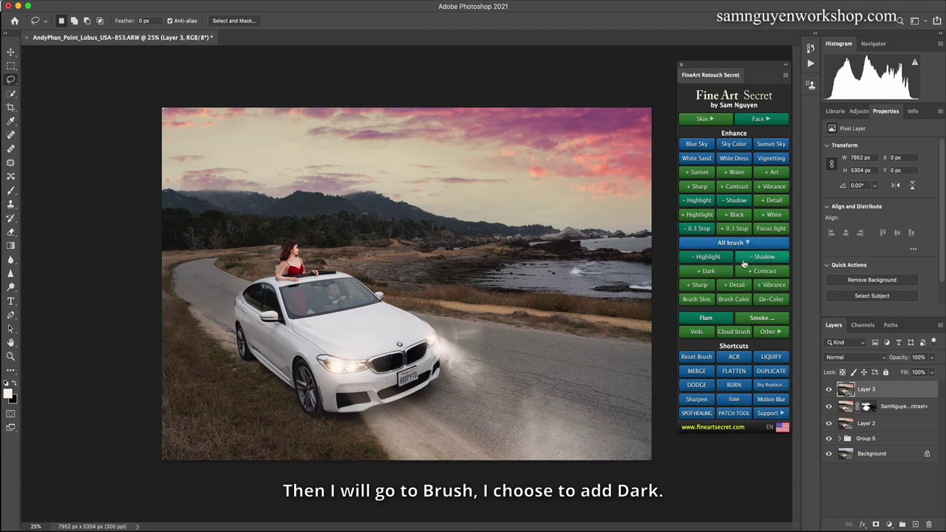
left_click(708, 273)
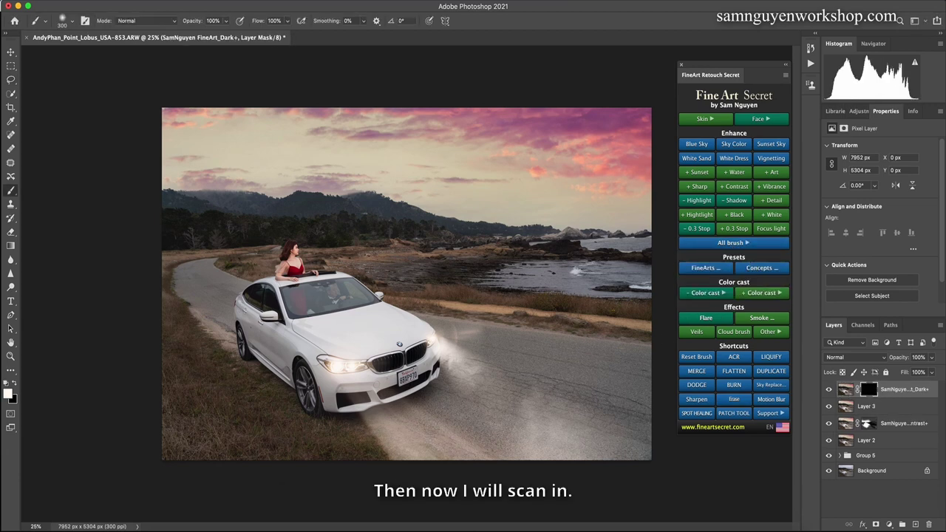
key("bracketright")
key("bracketright")
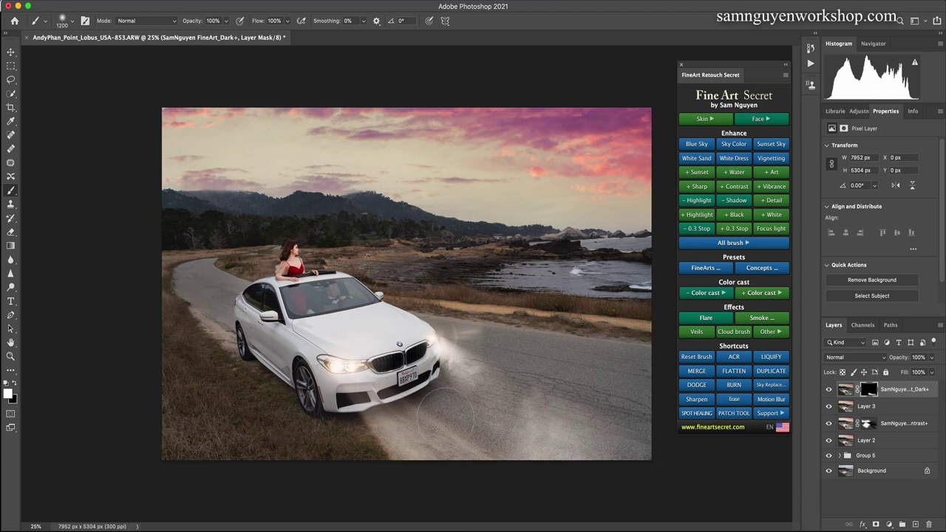
key("bracketleft")
key("bracketleft")
key("bracketleft")
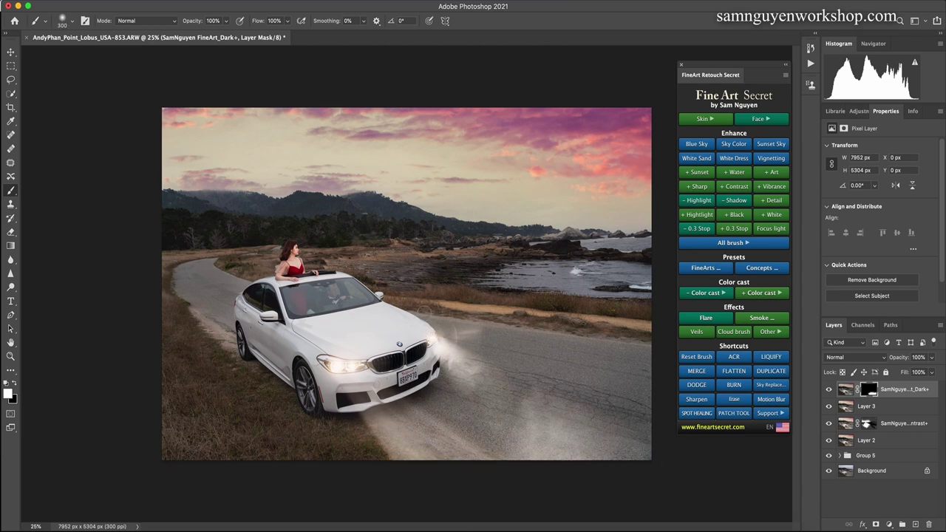
key("bracketright")
key("bracketright")
key("bracketright")
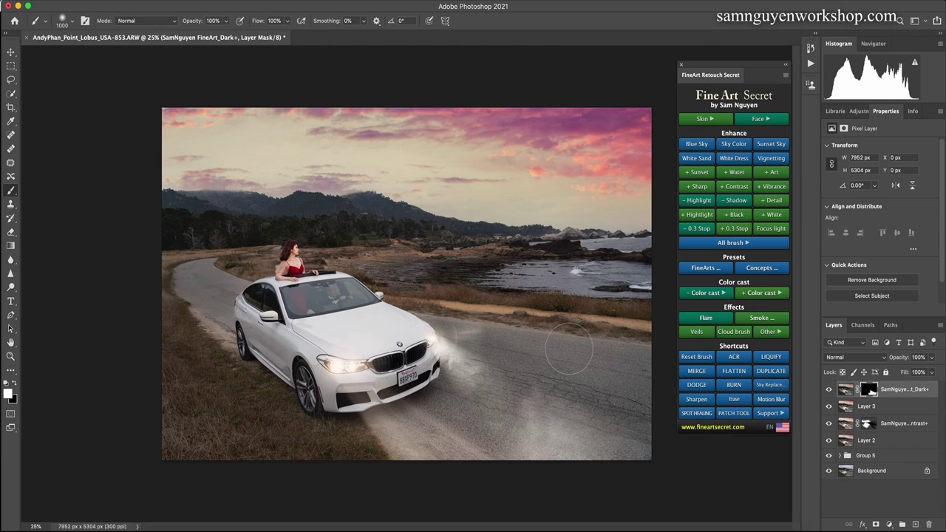
left_click_drag(546, 347, 643, 362)
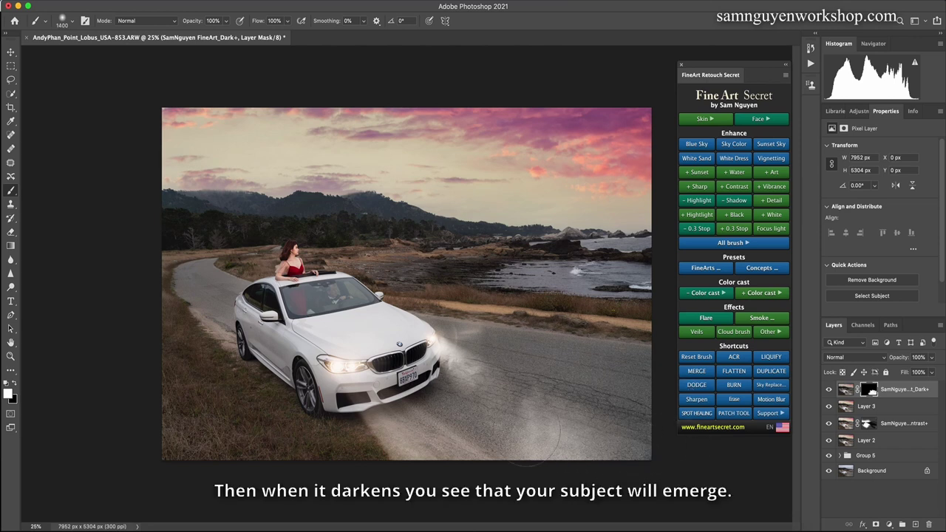
Darken the road left of the car and toggle Dark+ to compare.
key("bracketleft")
key("bracketleft")
key("bracketleft")
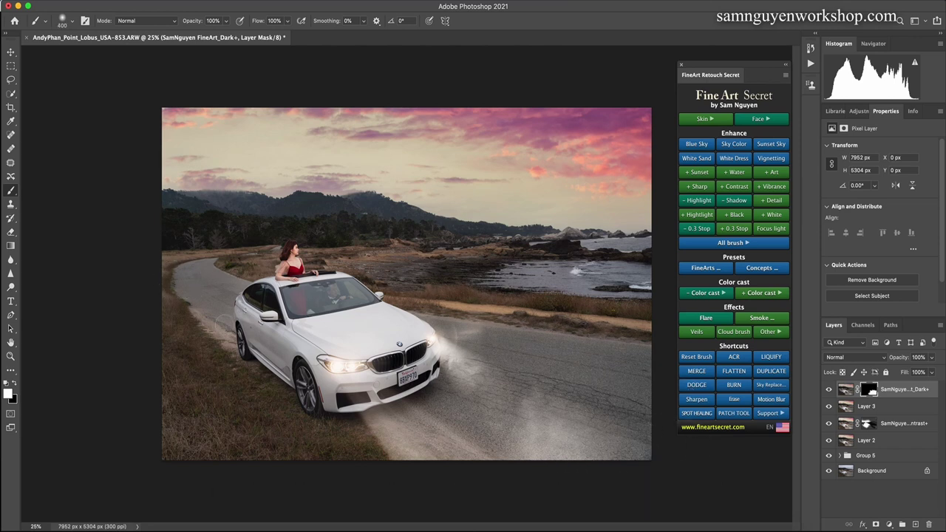
key("bracketleft")
mouse_move(199, 279)
left_mouse_down()
mouse_move(227, 282)
mouse_move(225, 312)
left_mouse_up()
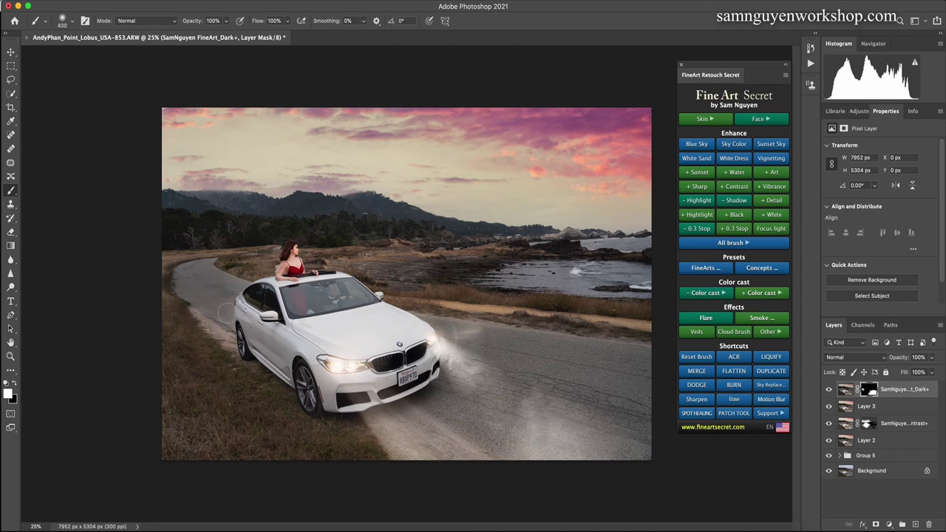
key("bracketleft")
key("bracketleft")
key("bracketleft")
key("bracketright")
left_click(828, 390)
left_click(828, 389)
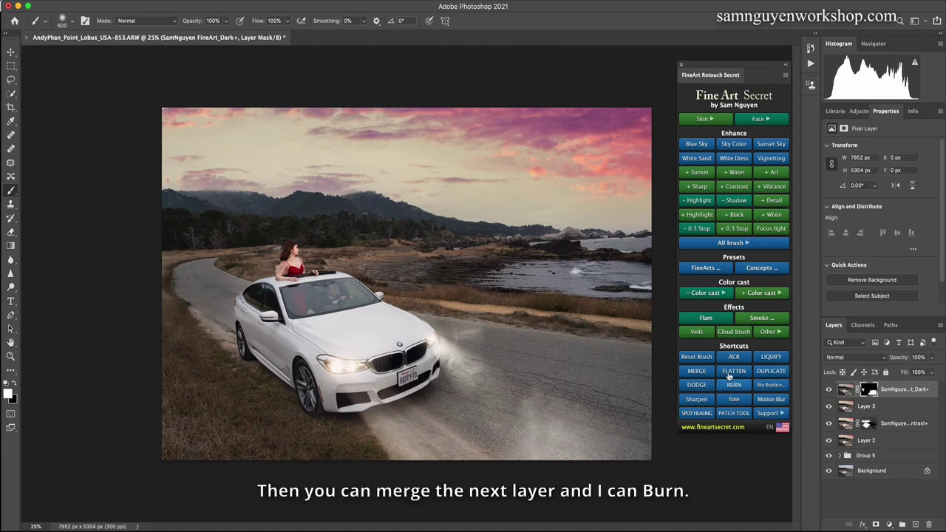
Stamp a merged Layer 4 and burn the road a little darker.
left_click(705, 373)
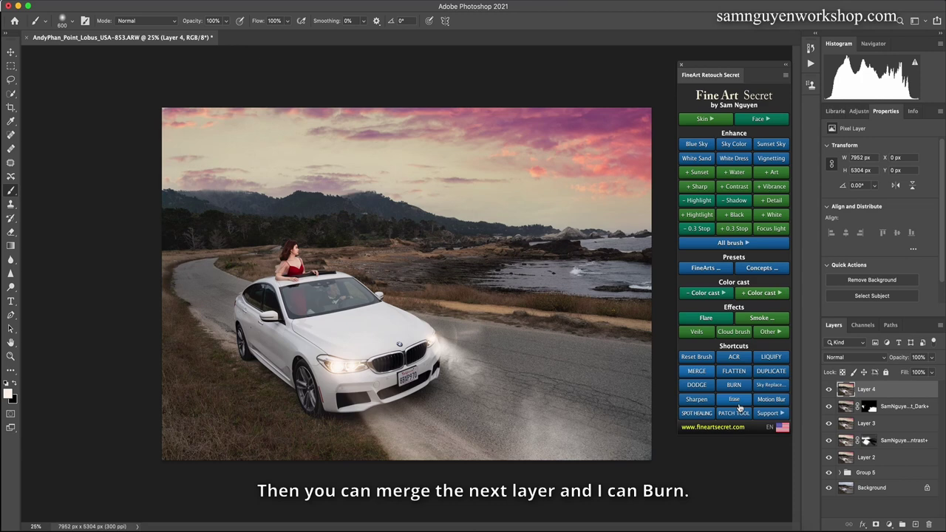
left_click(733, 387)
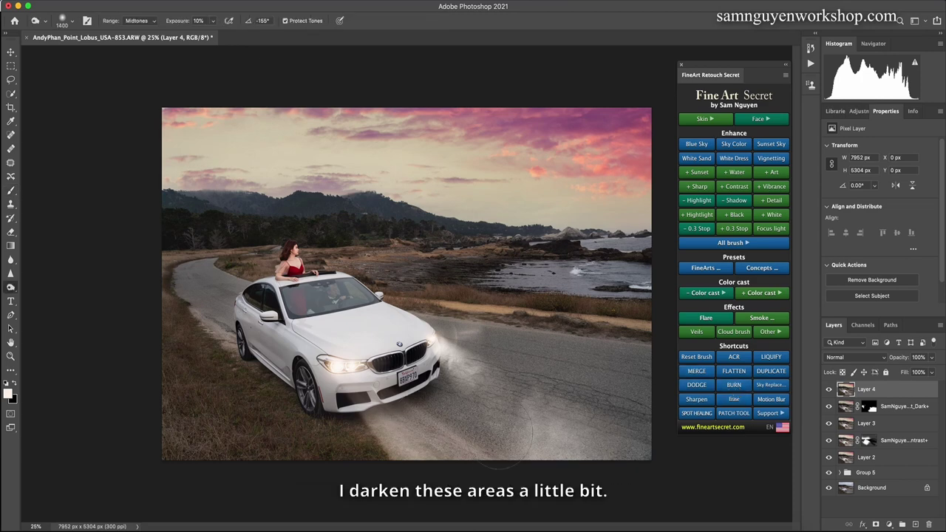
key("bracketleft")
key("bracketleft")
key("bracketleft")
key("bracketleft")
key("bracketleft")
key("bracketleft")
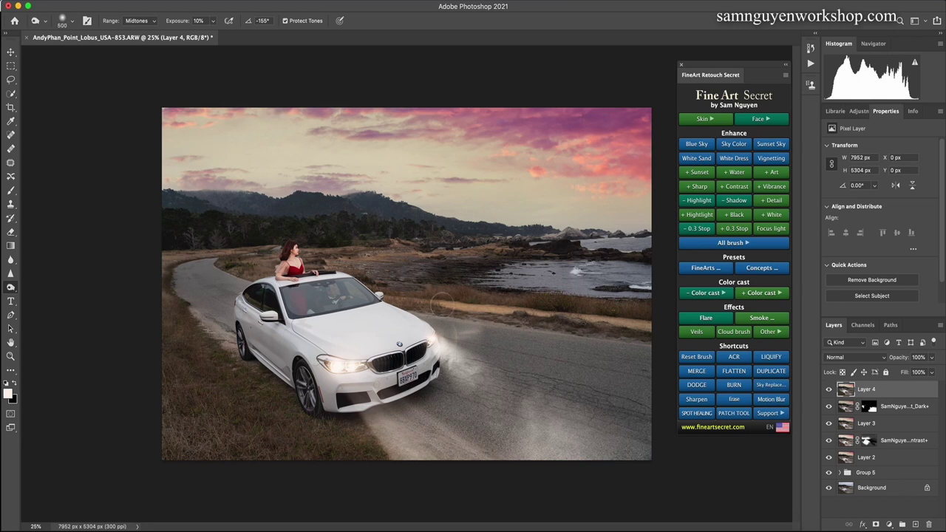
key("bracketright")
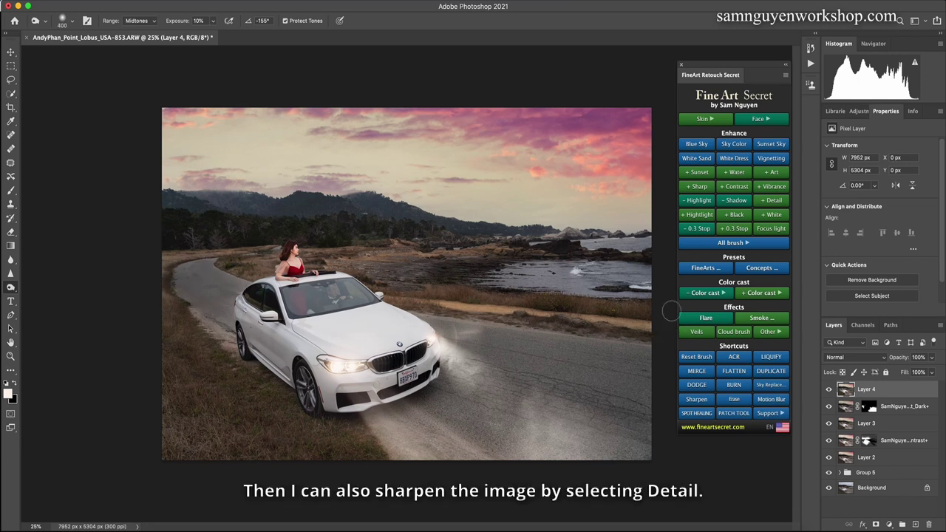
Add a Detail+ sharpening layer and lower its opacity to about 20%.
left_click(770, 201)
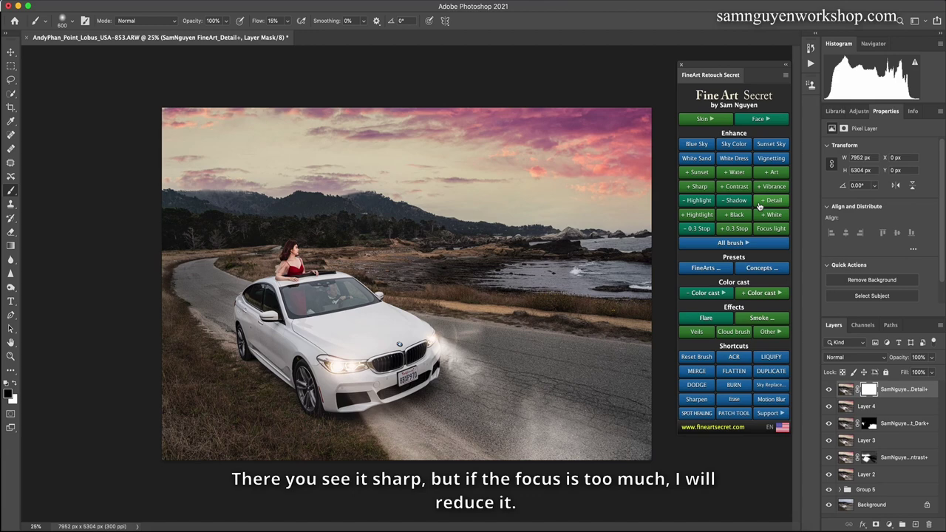
left_click(931, 356)
left_click_drag(896, 372, 896, 373)
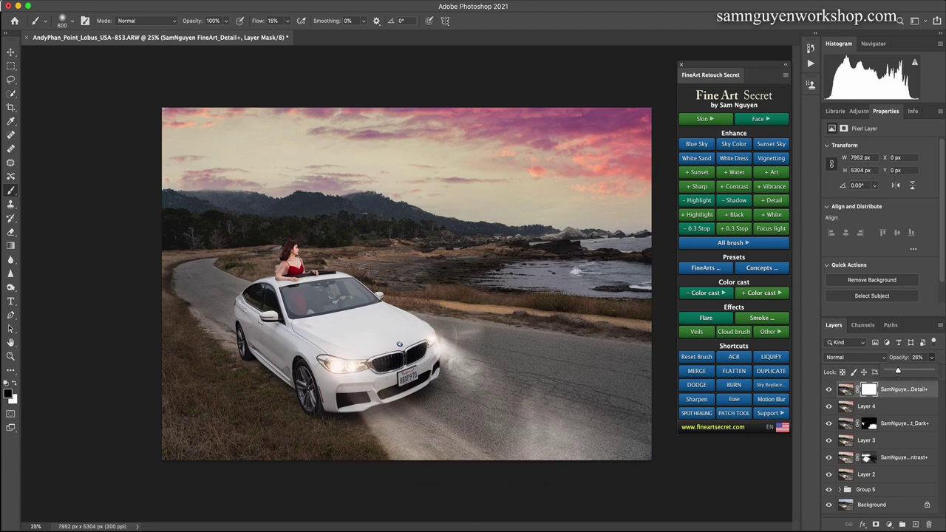
Group all edit layers above the Background into Group 6 and toggle it for before/after comparison.
left_click(876, 491)
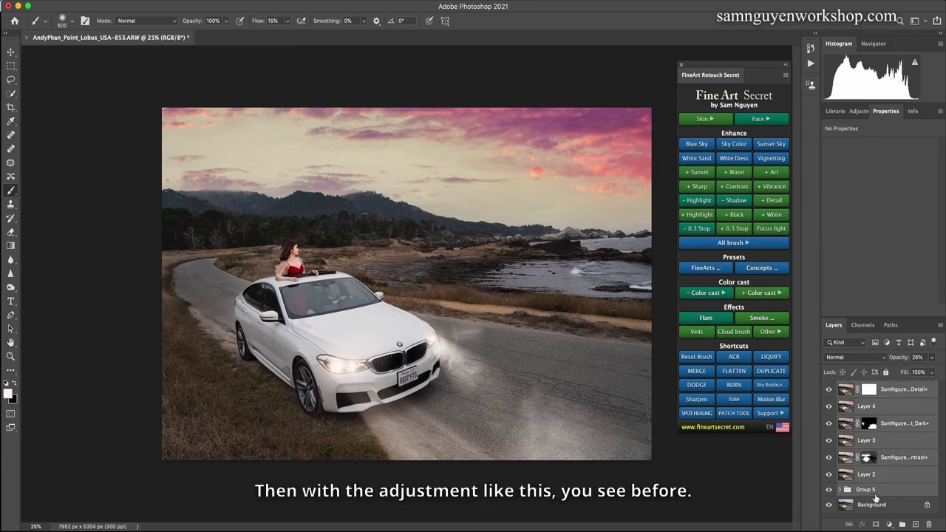
key("ctrl+g")
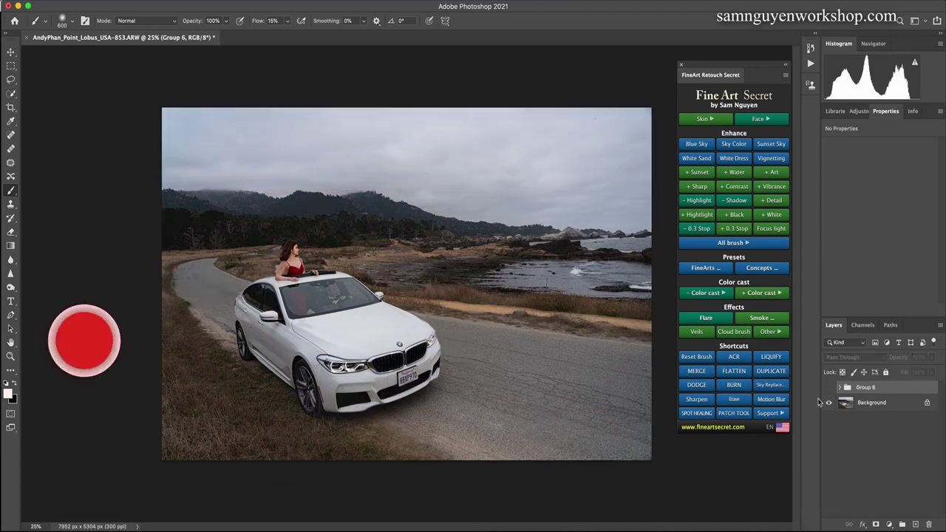
left_click(828, 388)
left_click(828, 387)
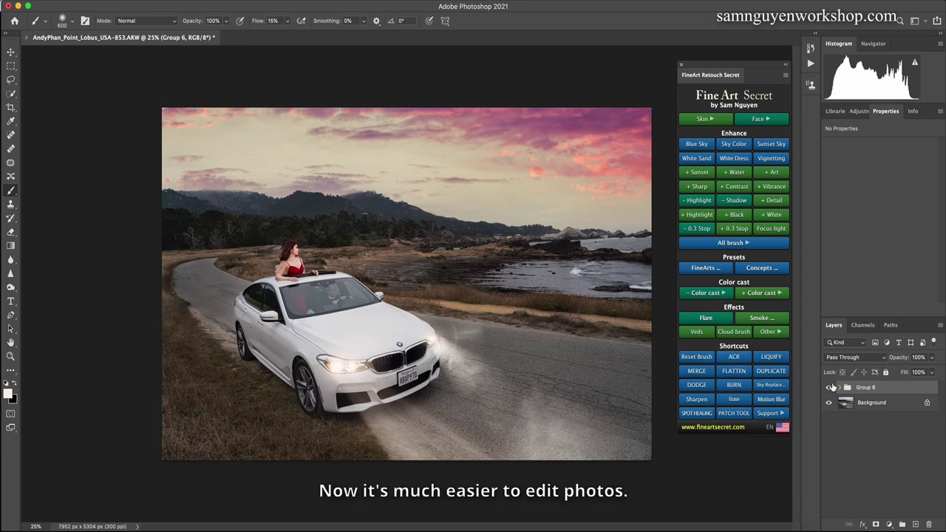
left_click(828, 387)
left_click(828, 388)
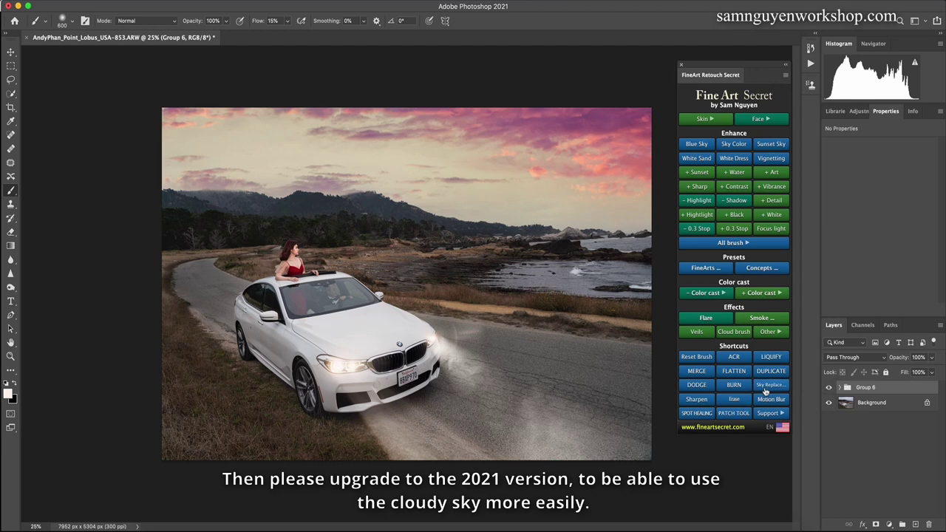
Stamp a merged copy of the visible image and group it with Group 6.
left_click(702, 372)
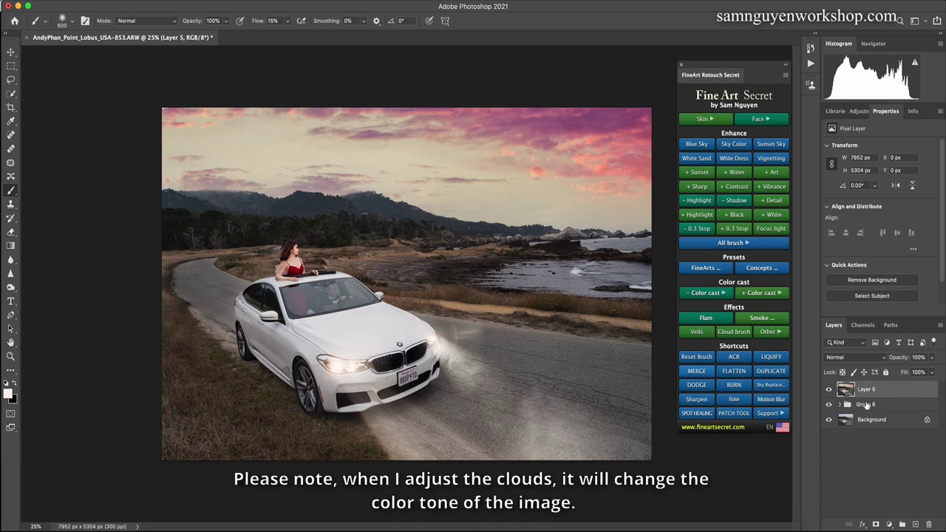
left_click(866, 405, "shift")
key("ctrl+g")
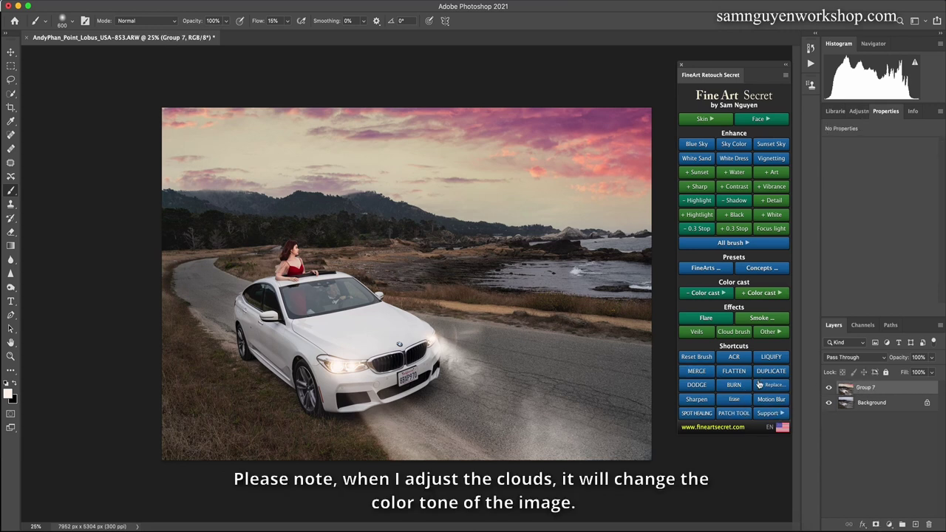
Replace the sky with a fiery red-orange sunset from the Amazing sky set.
left_click(767, 387)
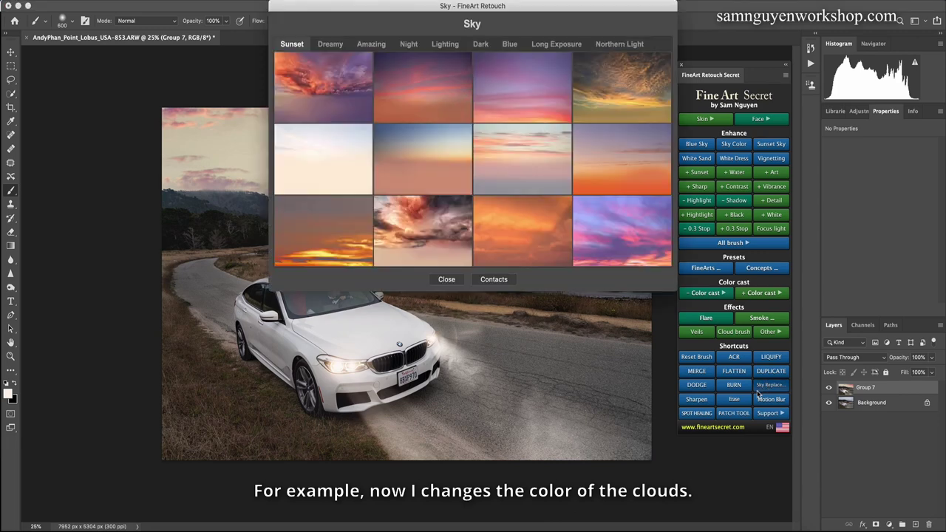
left_click(372, 44)
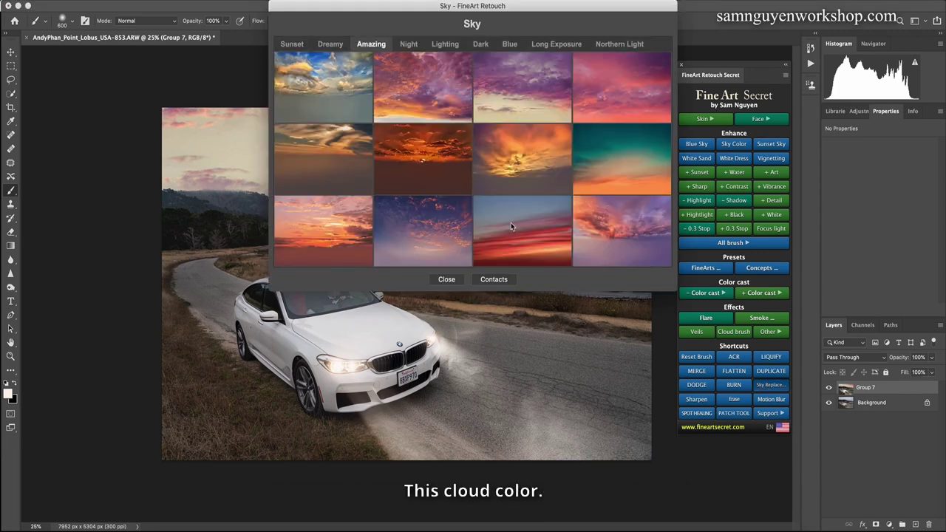
left_click(344, 229)
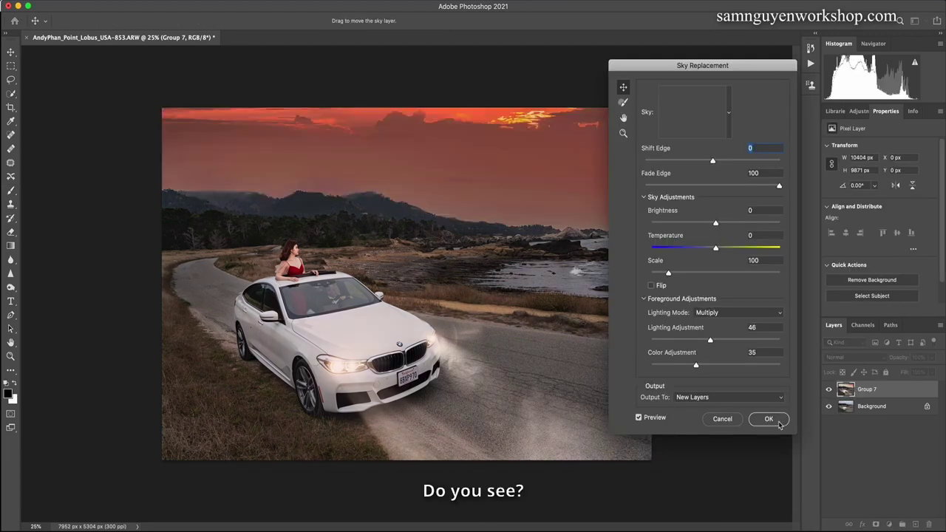
left_click(777, 419)
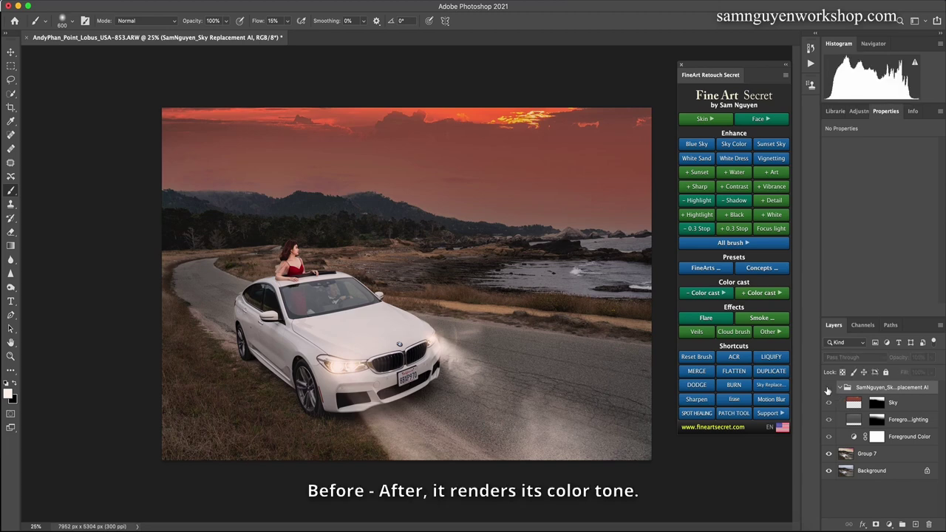
Toggle the Sky Replacement group to compare the new sky against the pink sunset.
left_click(828, 389)
left_click(828, 388)
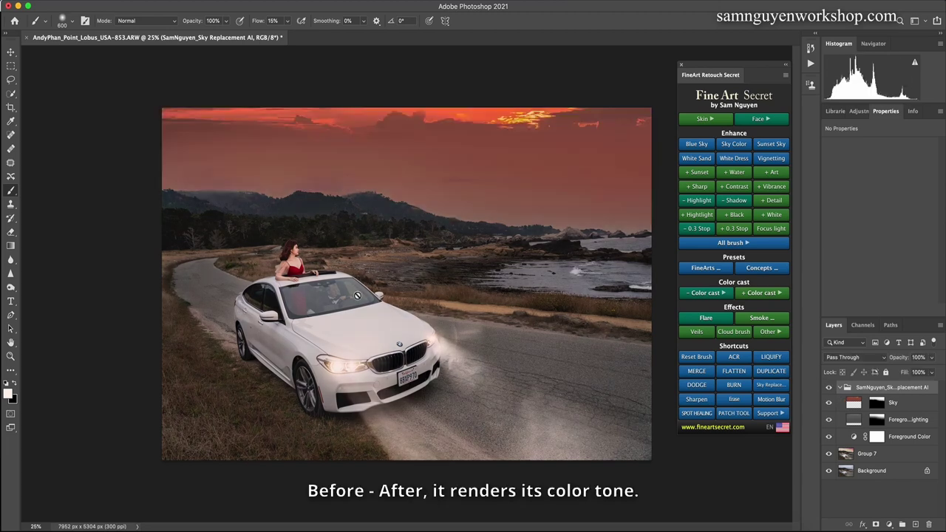
left_click(828, 389)
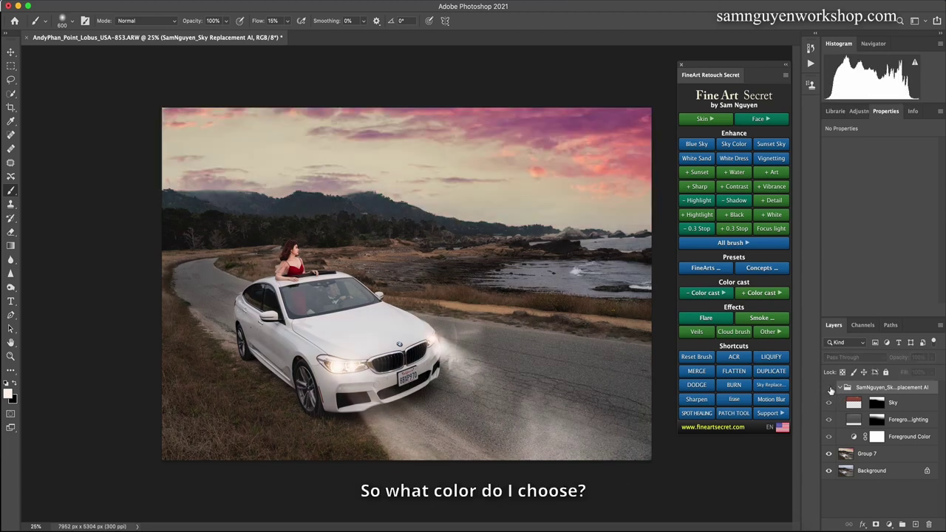
Drag the replacement sky lower, then delete the whole Sky Replacement group.
left_click(854, 405)
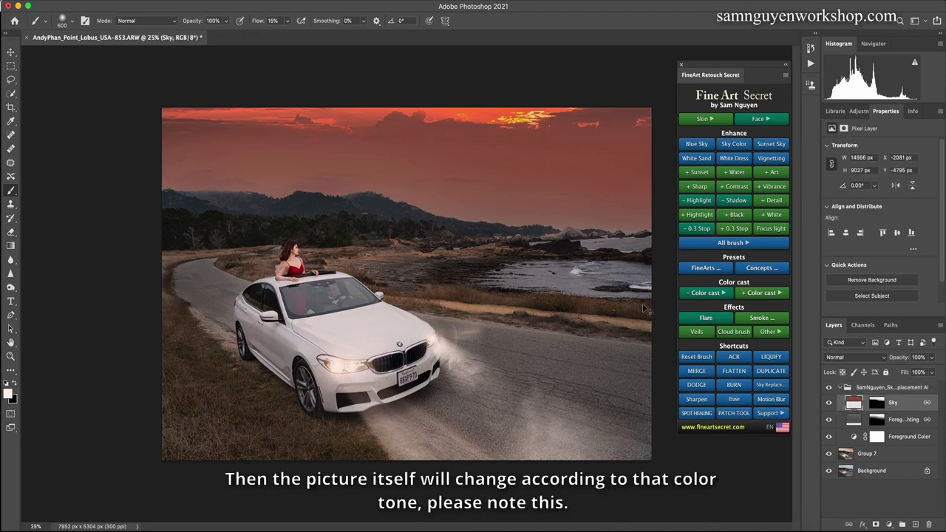
key("ctrl+t")
mouse_move(477, 177)
left_mouse_down()
mouse_move(485, 301)
mouse_move(477, 295)
left_mouse_up()
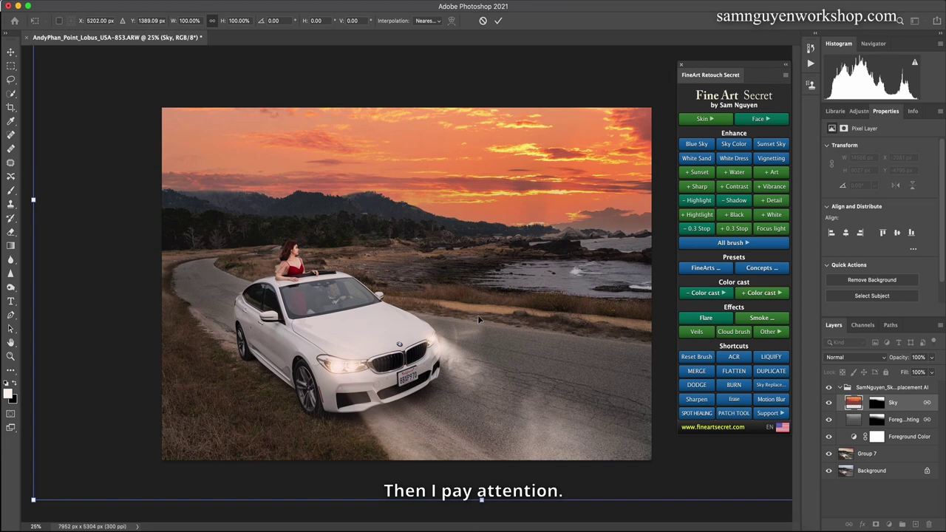
key("Return")
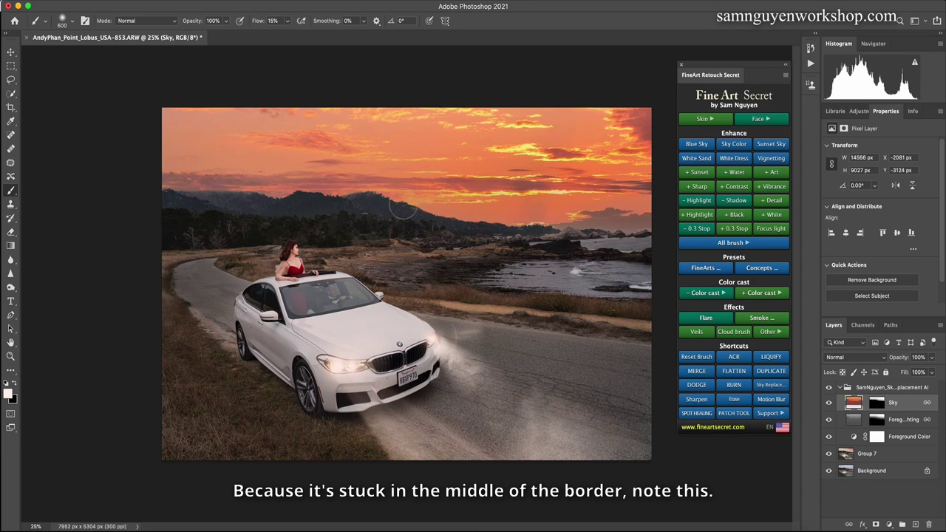
left_click(853, 390)
key("Delete")
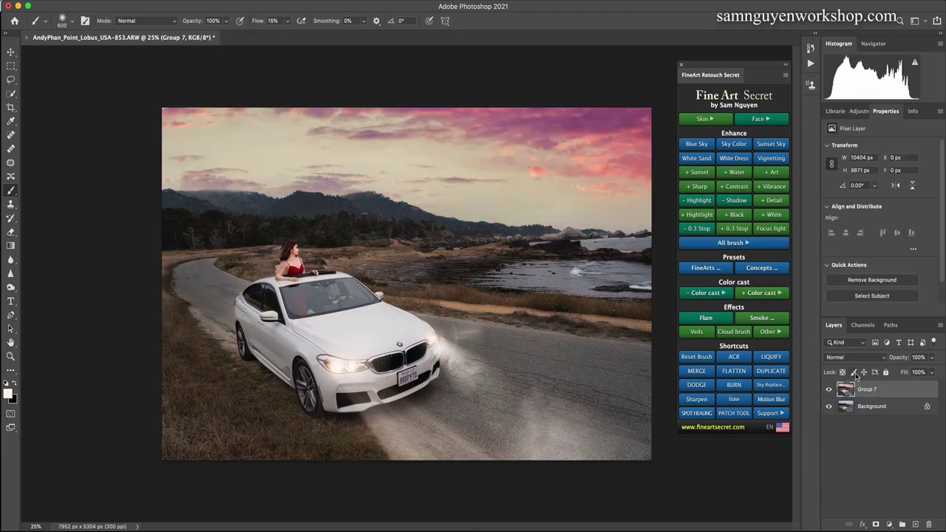